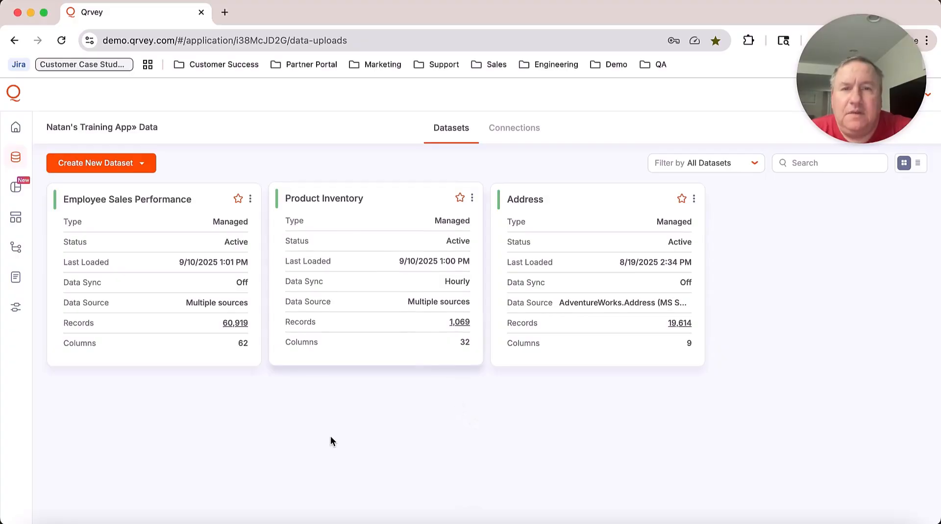
# Open the Employee Sales Performance dataset for analysis and start a new chart of the Table type.
pyautogui.click(184, 299)
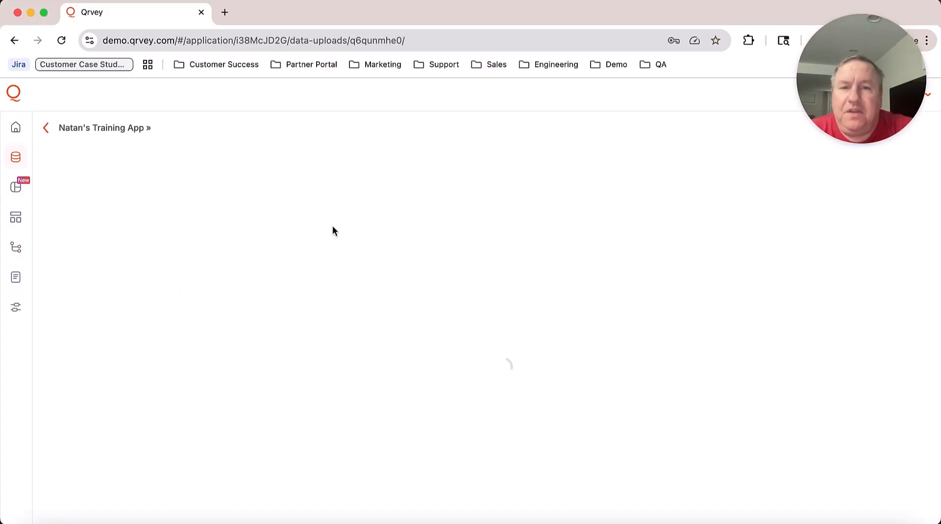
pyautogui.click(480, 139)
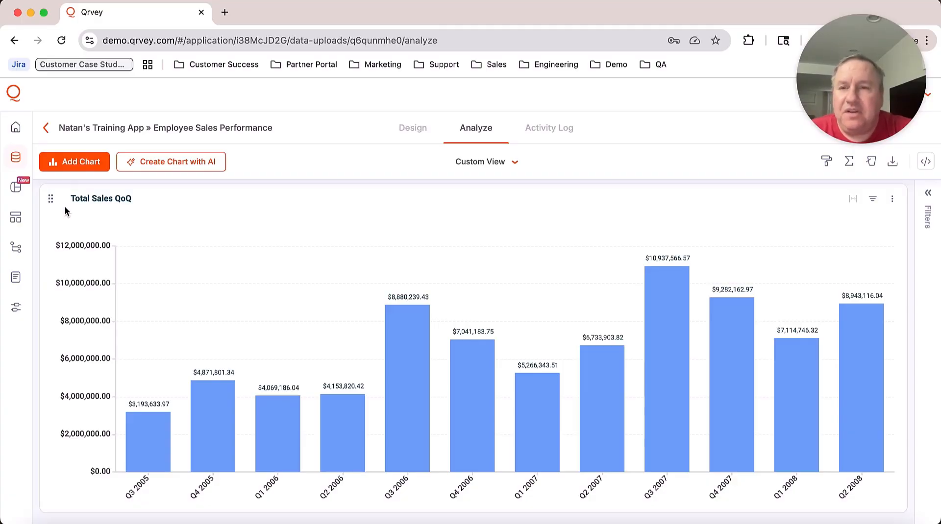
pyautogui.click(79, 164)
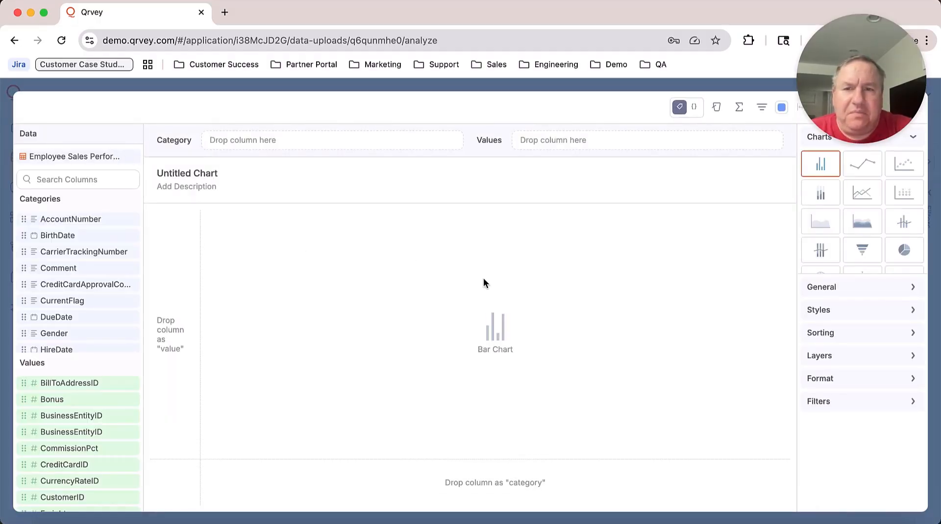
pyautogui.scroll(-3, 865, 256)
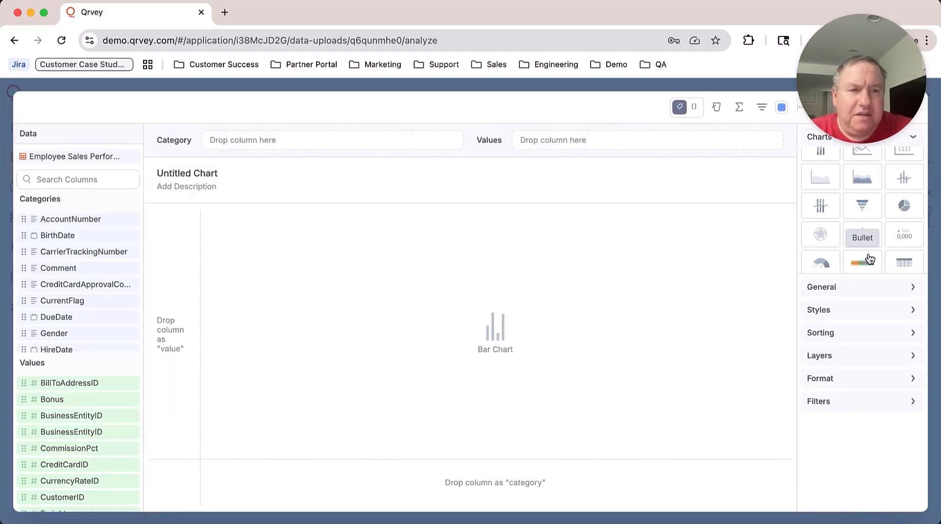
pyautogui.click(902, 245)
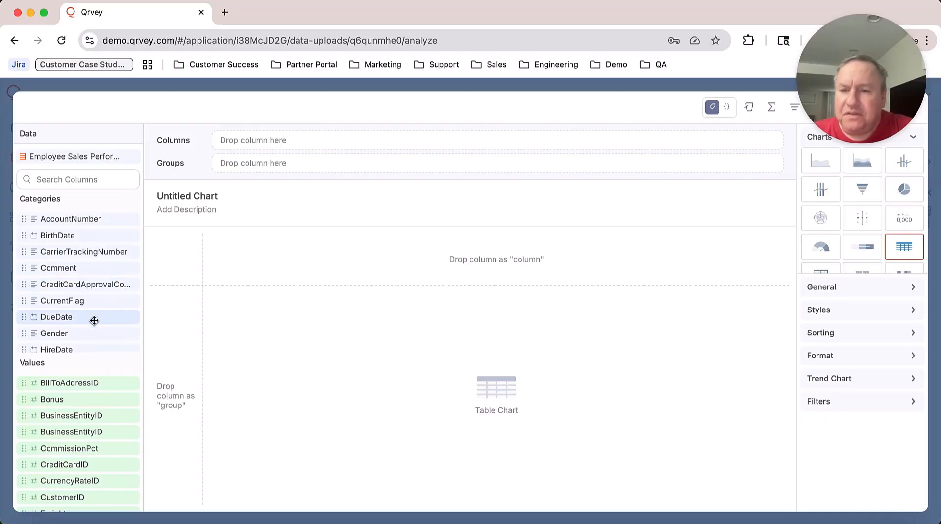
# Group the table by JobTitle and add LineTotal as a summed value column.
pyautogui.scroll(-5, 94, 321)
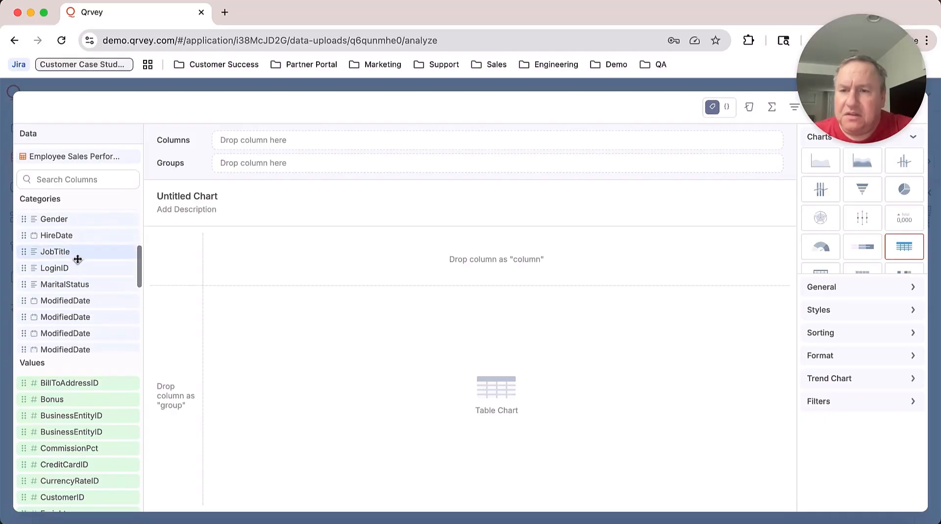
pyautogui.moveTo(69, 251); pyautogui.dragTo(344, 168)
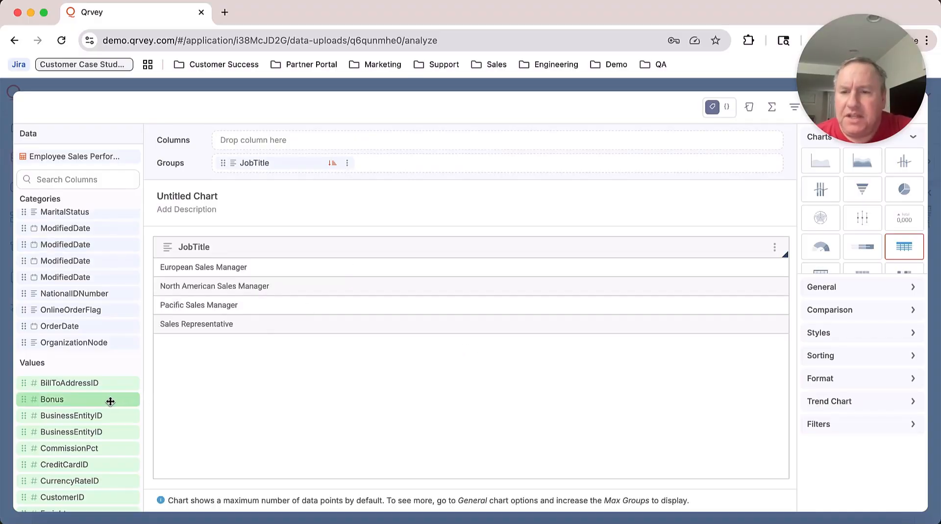
pyautogui.scroll(-3, 110, 401)
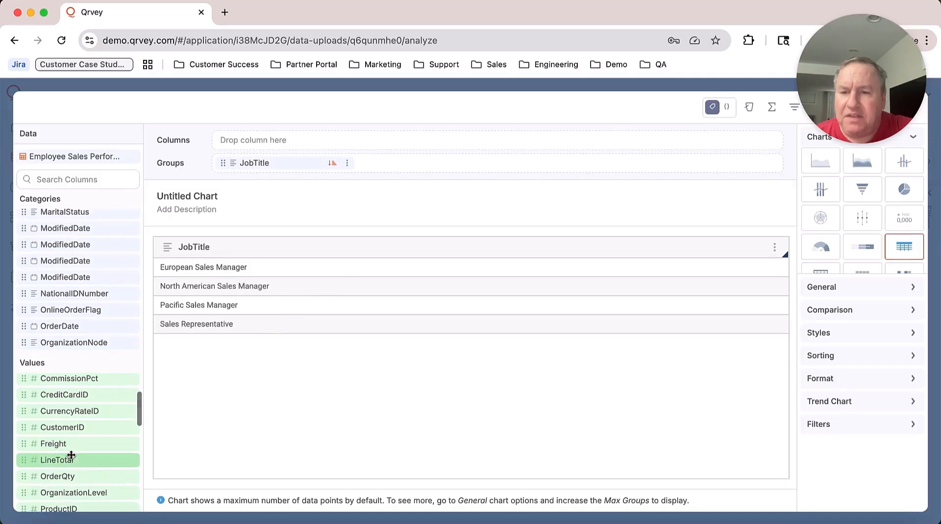
pyautogui.moveTo(71, 459); pyautogui.dragTo(403, 139)
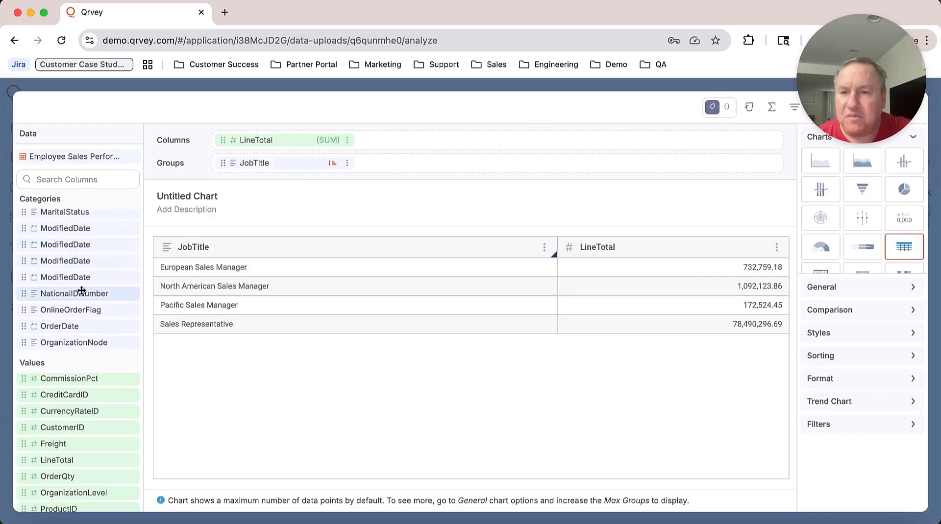
# Add OrderDate as the second group after JobTitle and set its date grouping to Year.
pyautogui.scroll(-1, 81, 306)
pyautogui.moveTo(79, 309); pyautogui.dragTo(434, 166)
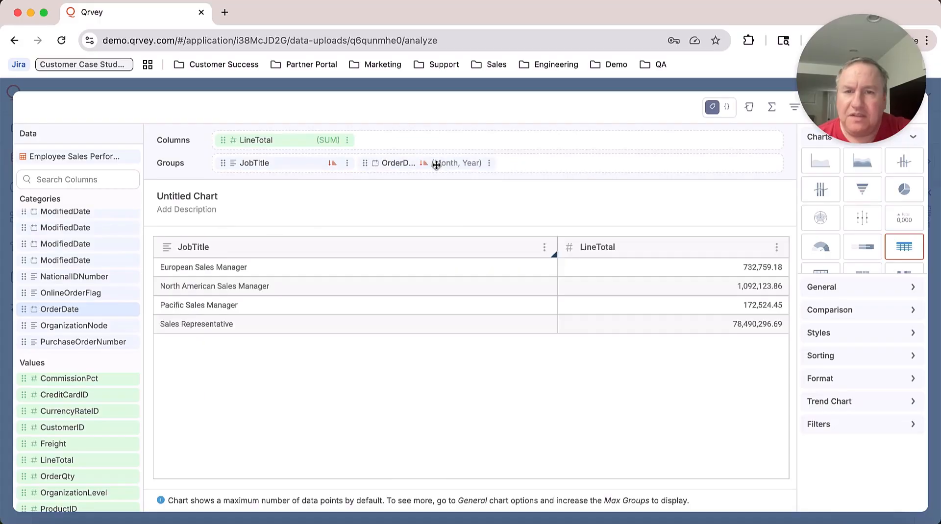
pyautogui.click(489, 163)
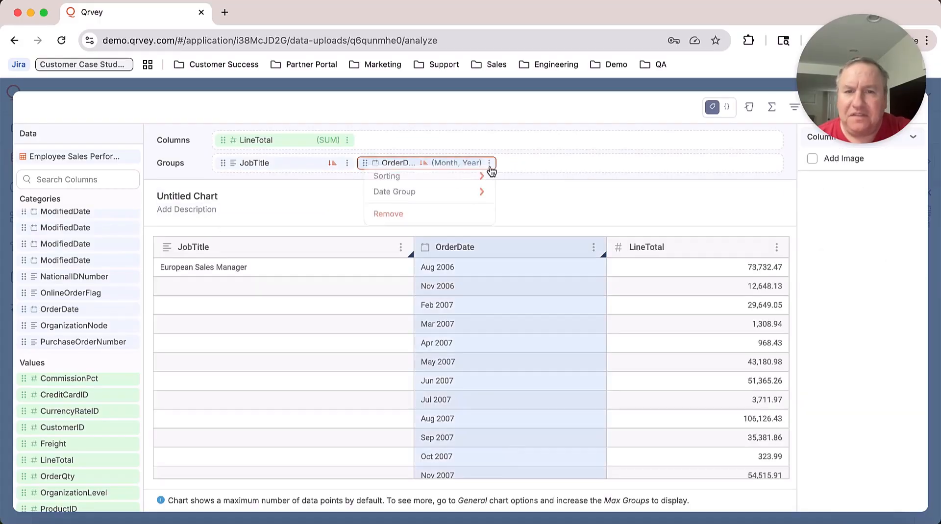
pyautogui.moveTo(445, 186)
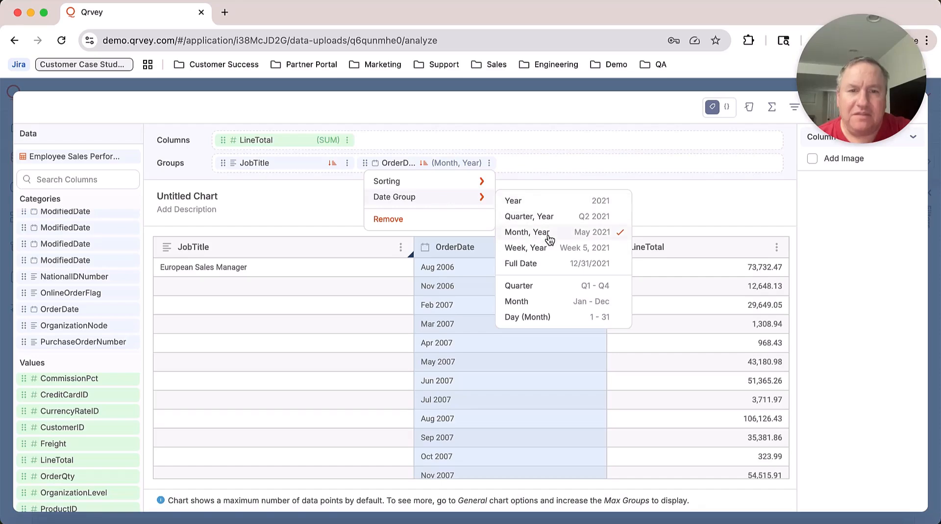
pyautogui.click(549, 204)
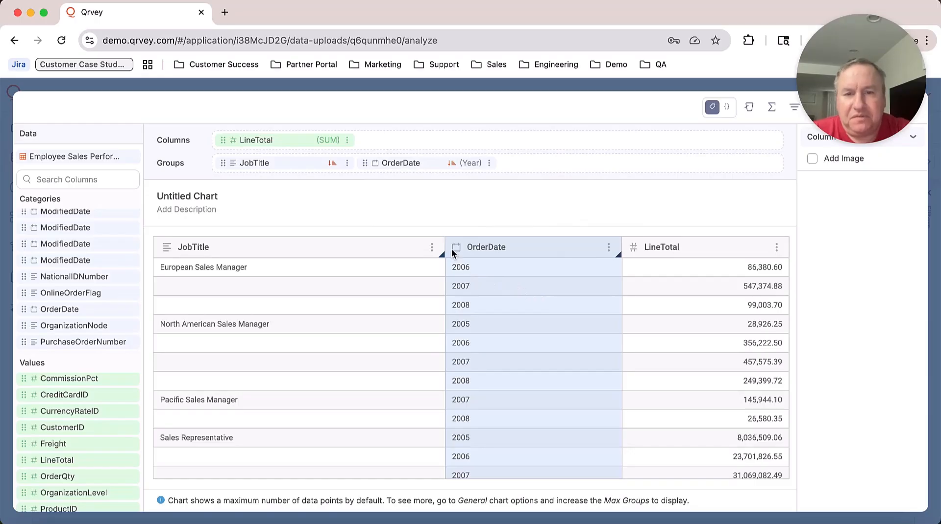
# Narrow the table's JobTitle column to fit its contents more closely, and review the grouped rows.
pyautogui.moveTo(442, 251); pyautogui.dragTo(336, 251)
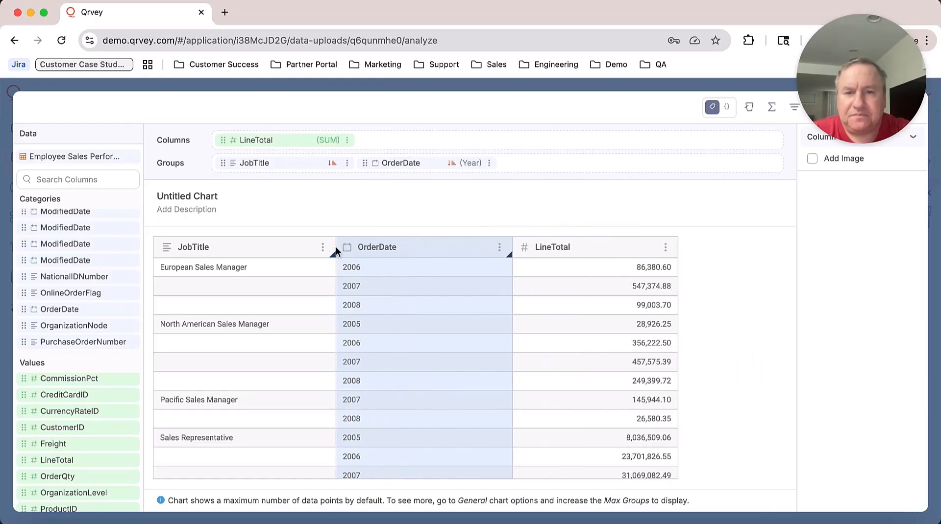
pyautogui.click(530, 219)
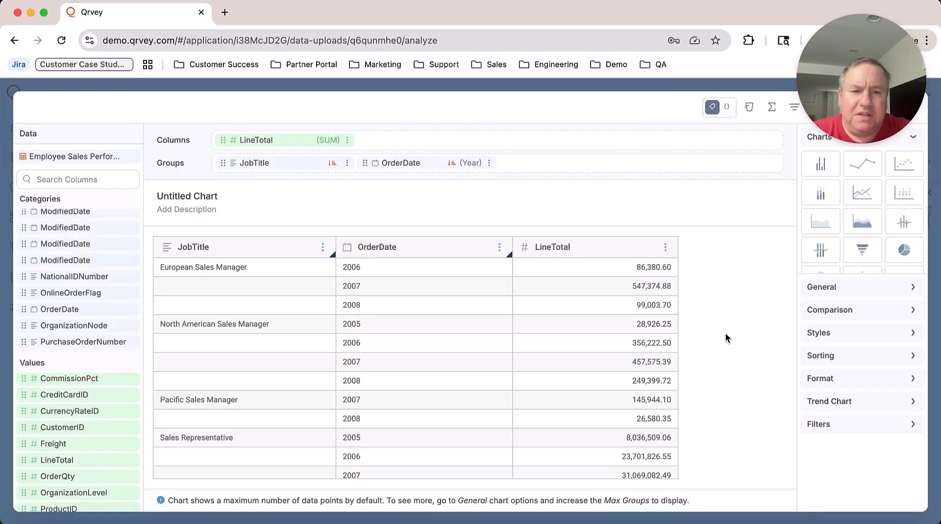
pyautogui.scroll(-2, 652, 366)
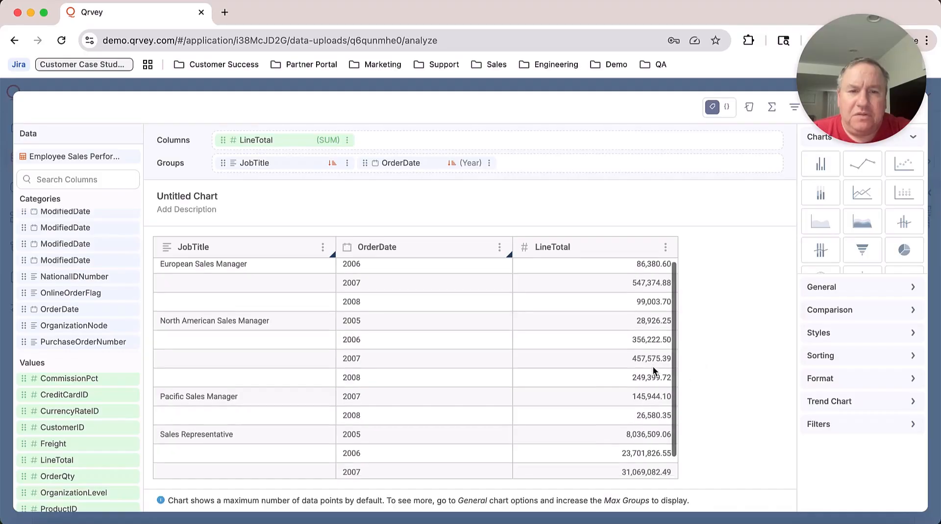
pyautogui.scroll(2, 652, 366)
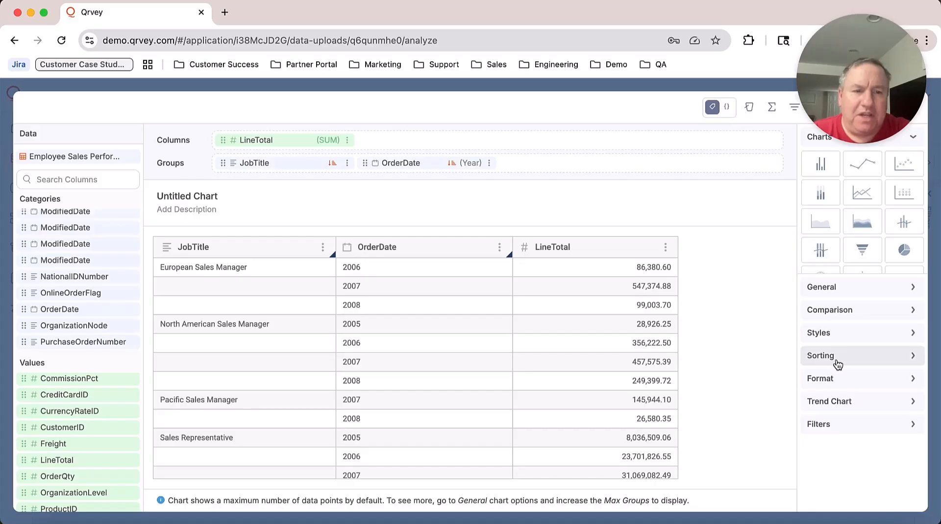
# Add a total to the table through the chart's general options.
pyautogui.click(863, 286)
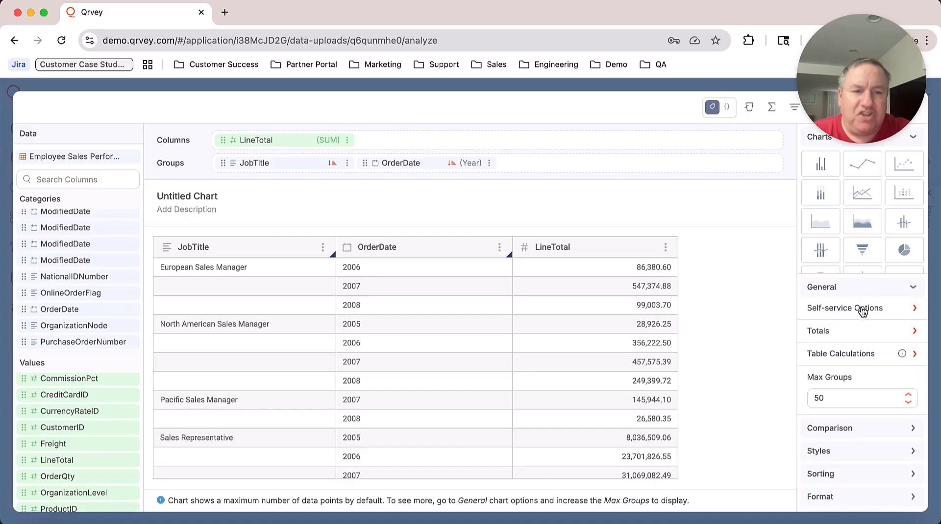
pyautogui.click(859, 332)
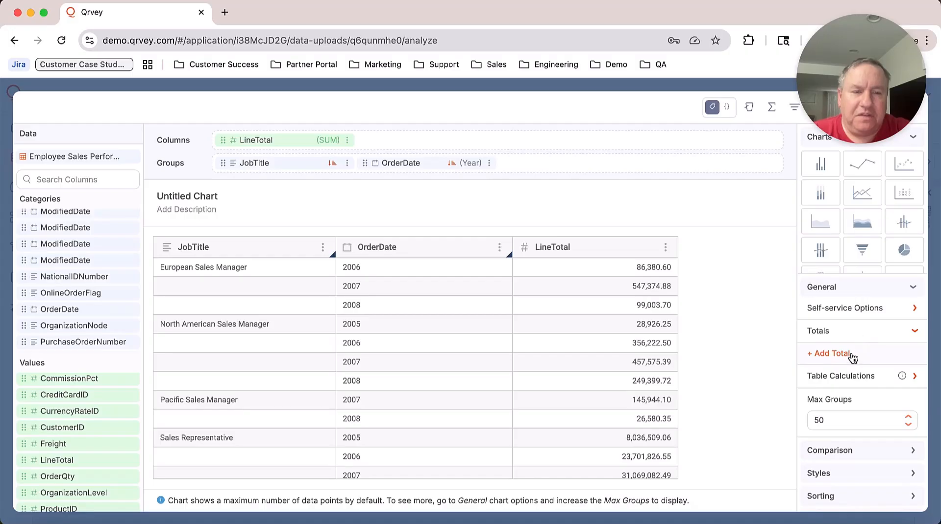
pyautogui.click(836, 360)
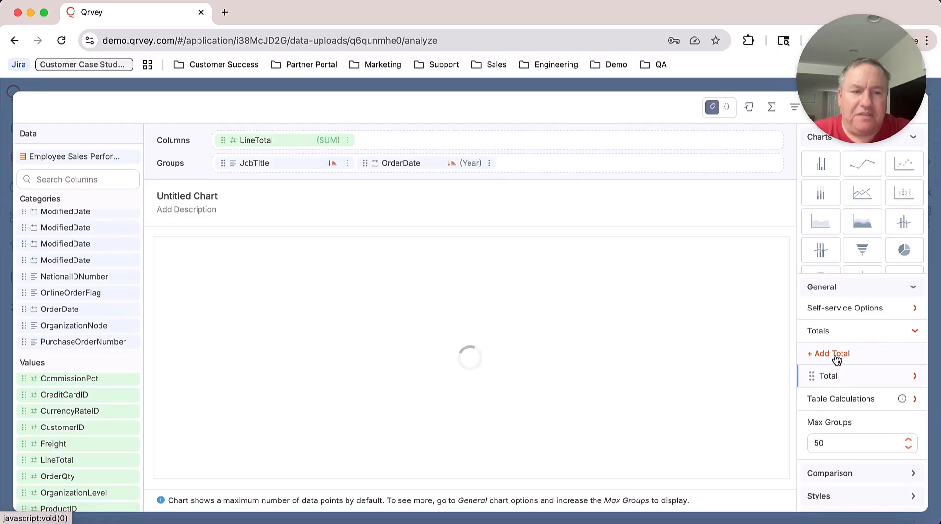
# Remove Count from the LineTotal total's calculations so that only Sum is used.
pyautogui.click(882, 376)
pyautogui.scroll(-5, 878, 375)
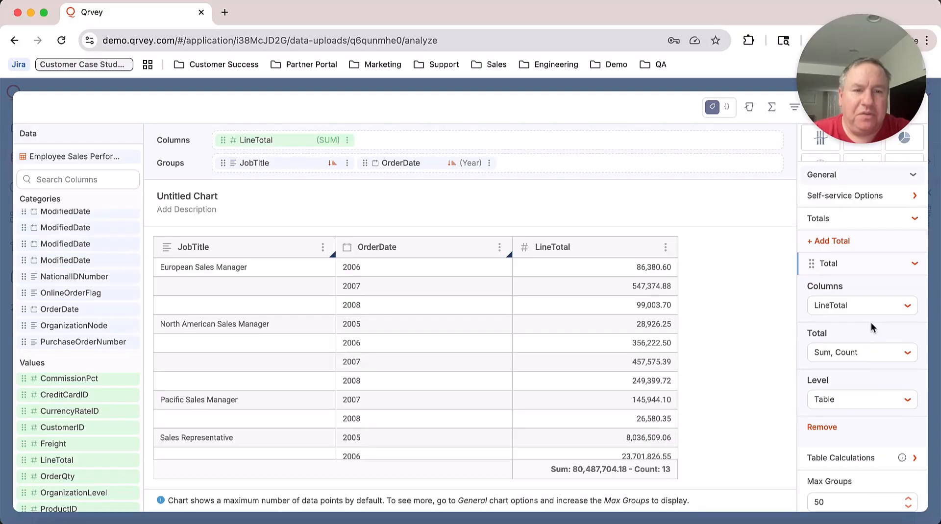
pyautogui.click(871, 311)
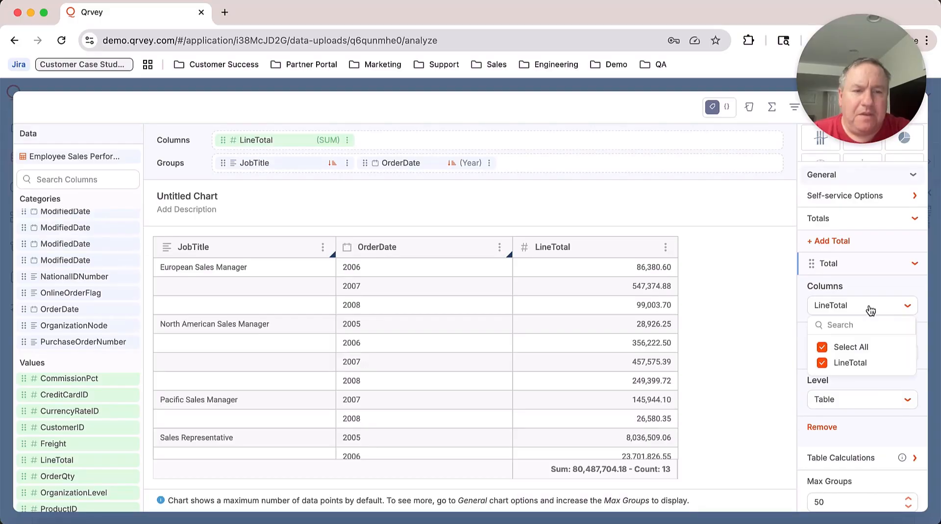
pyautogui.click(804, 330)
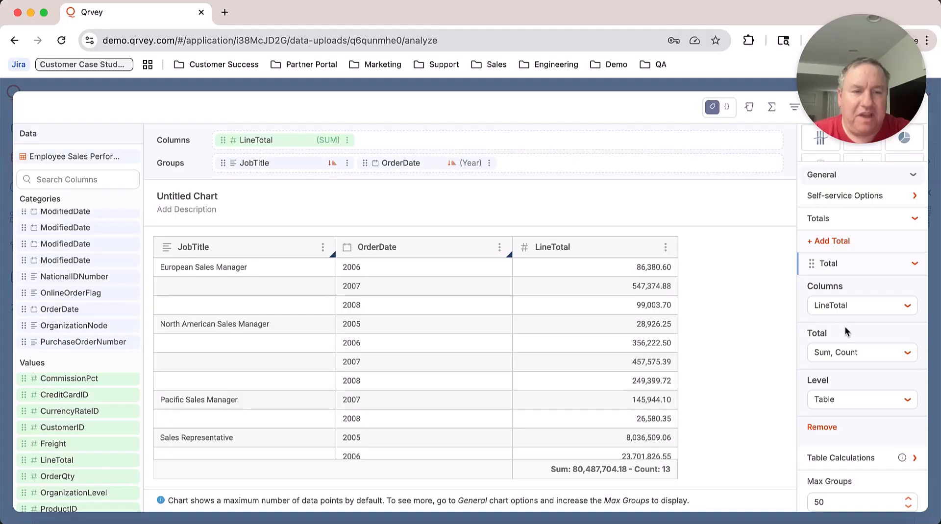
pyautogui.scroll(-1, 848, 334)
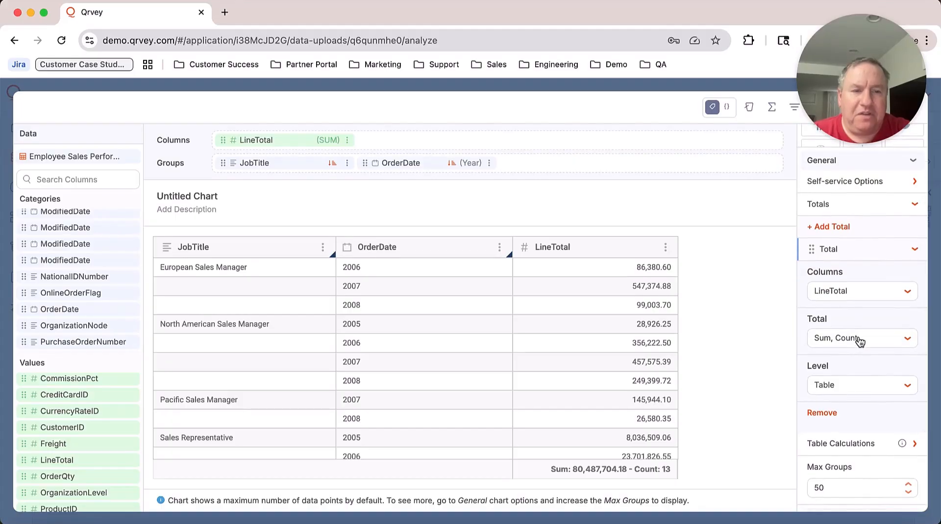
pyautogui.click(859, 342)
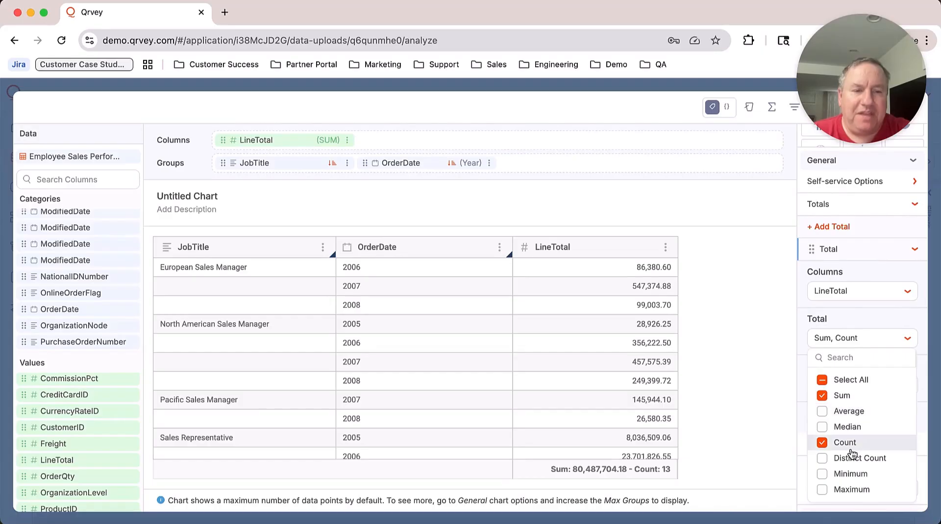
pyautogui.click(824, 444)
pyautogui.click(804, 348)
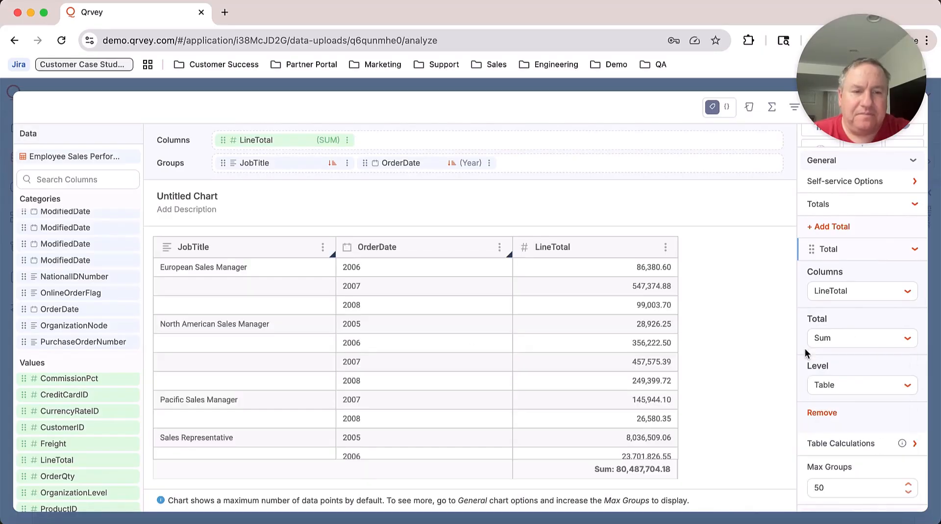
pyautogui.scroll(-1, 849, 392)
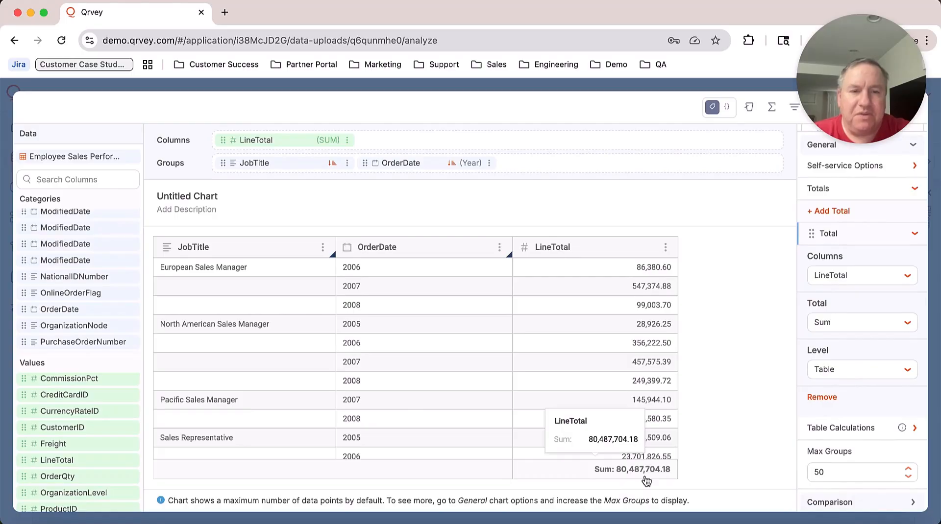
# Format the LineTotal values as Currency.
pyautogui.click(347, 140)
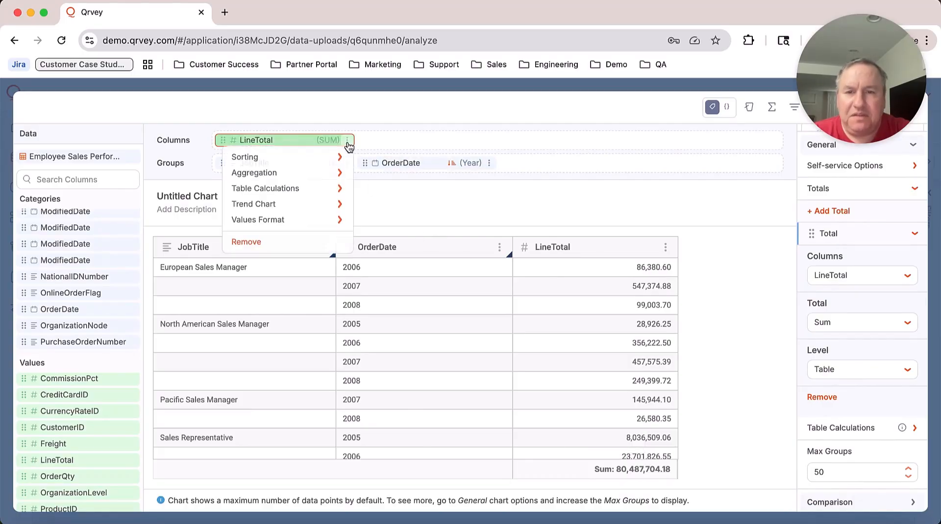
pyautogui.moveTo(316, 221)
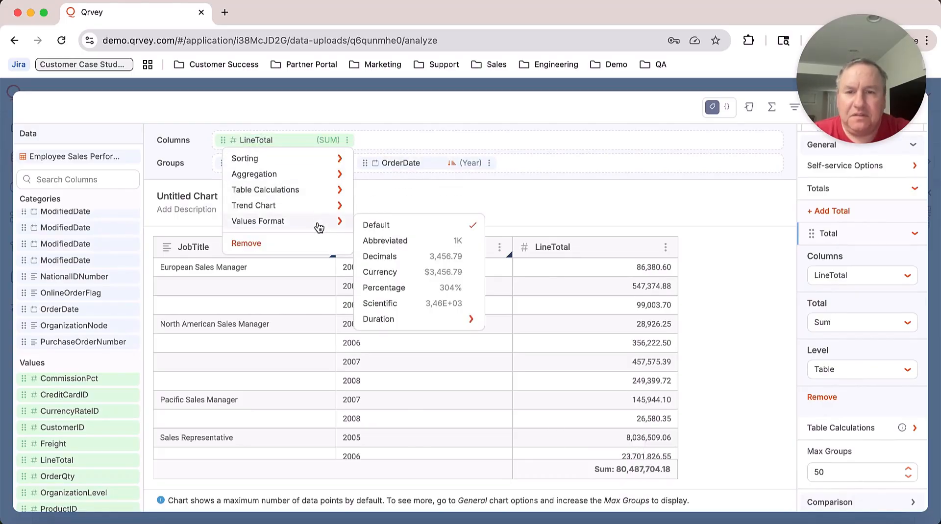
pyautogui.click(397, 273)
pyautogui.click(568, 364)
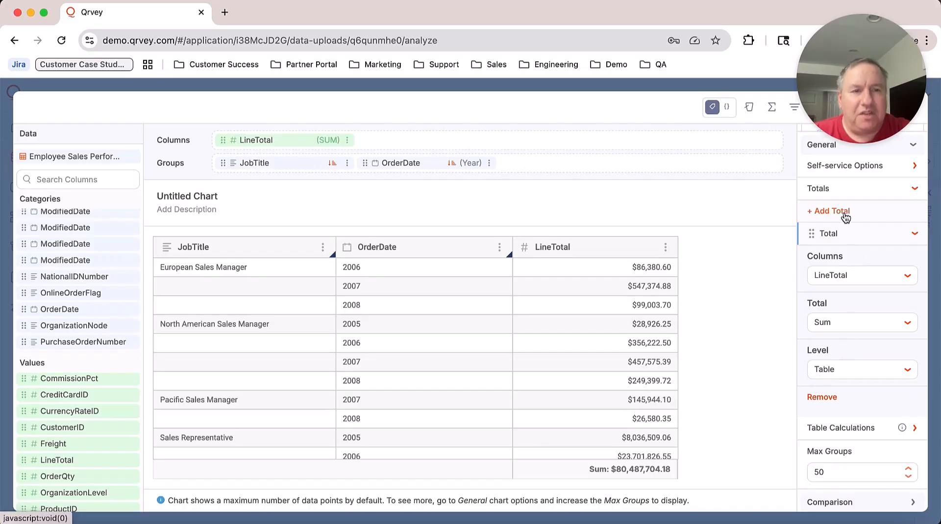
# Add JobTitle to the total's levels alongside Table, and review the subtotals down the table.
pyautogui.click(857, 376)
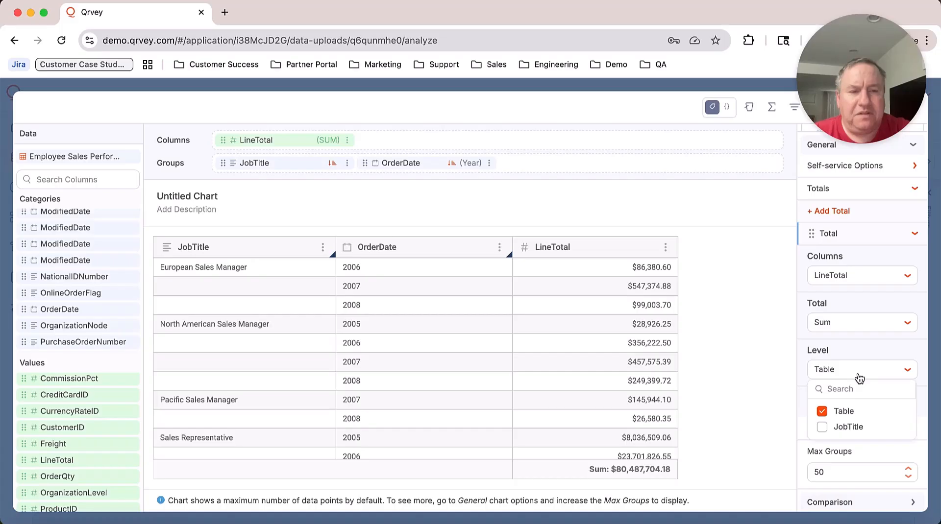
pyautogui.click(822, 428)
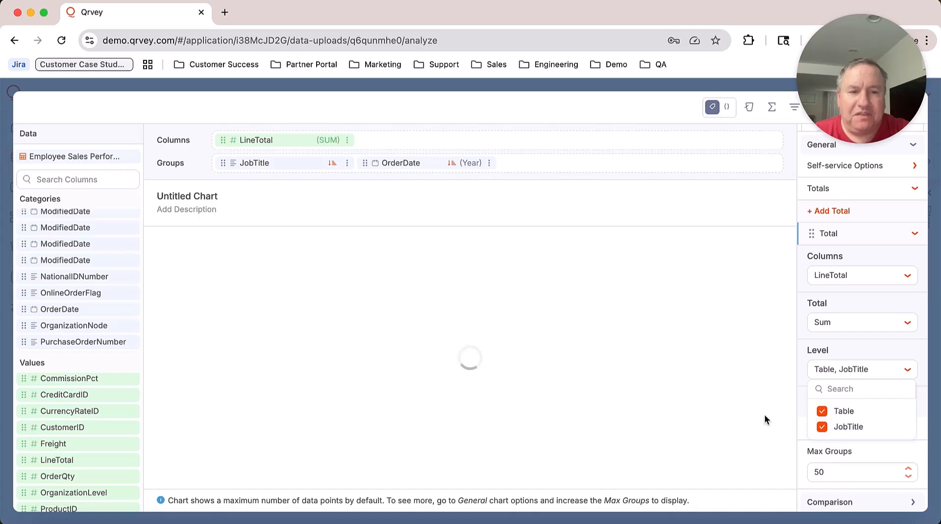
pyautogui.click(757, 401)
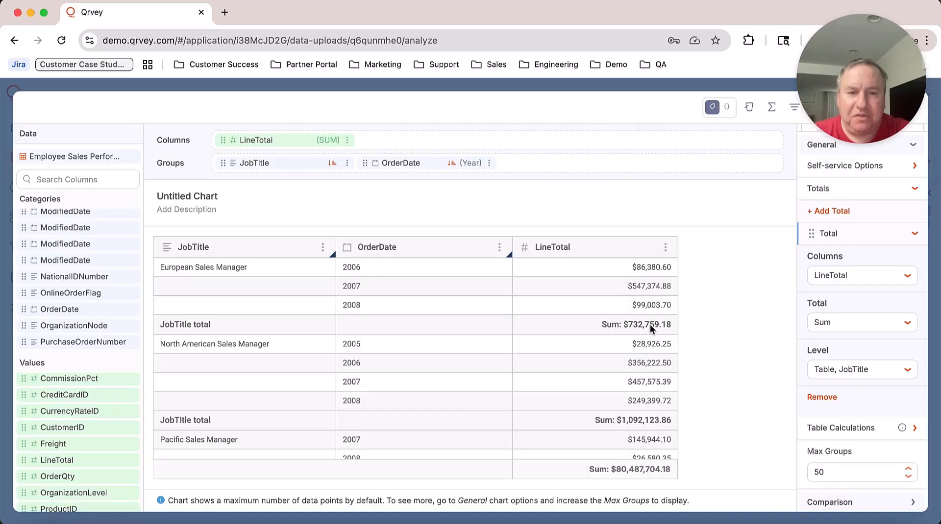
pyautogui.scroll(-3, 642, 360)
pyautogui.scroll(-3, 643, 360)
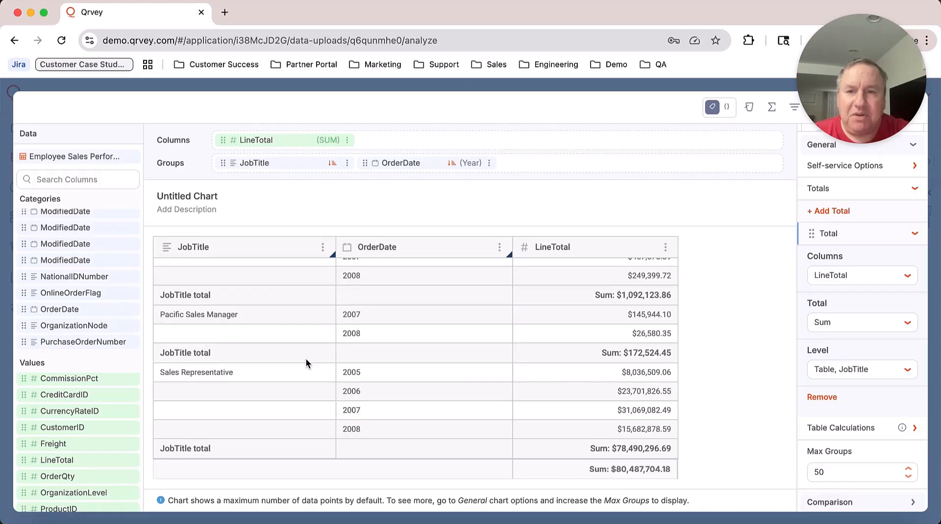
# Insert Gender as a group between JobTitle and OrderDate, and review the regrouped rows down the table.
pyautogui.scroll(-5, 88, 278)
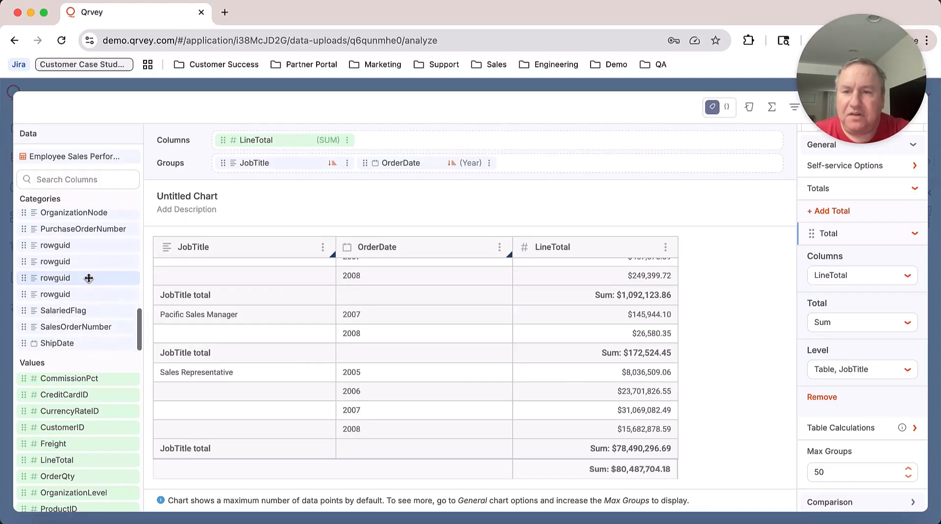
pyautogui.scroll(6, 109, 294)
pyautogui.scroll(5, 109, 294)
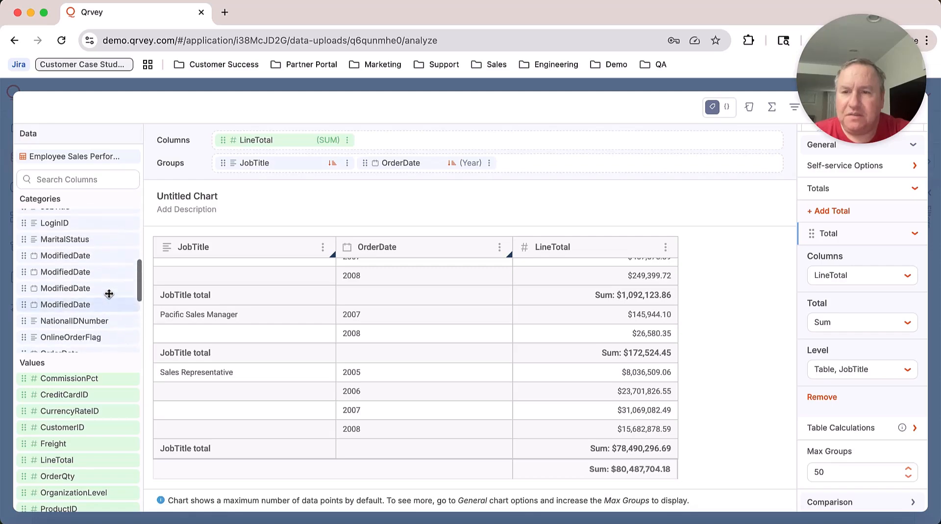
pyautogui.moveTo(102, 292); pyautogui.dragTo(420, 165)
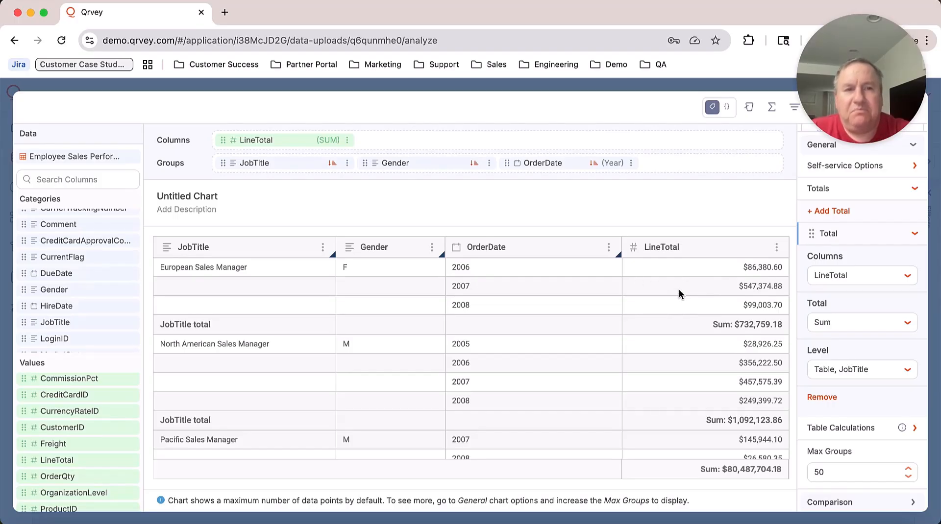
pyautogui.scroll(-5, 675, 304)
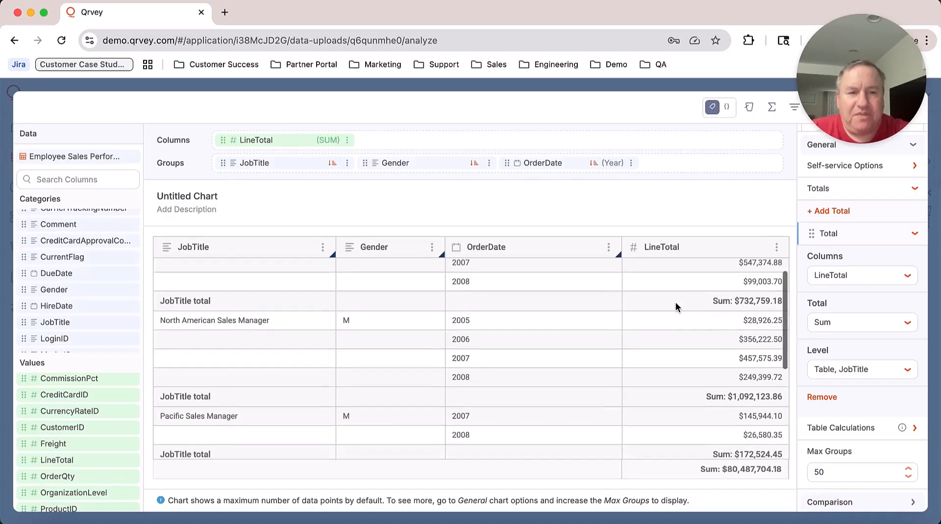
pyautogui.scroll(-3, 687, 342)
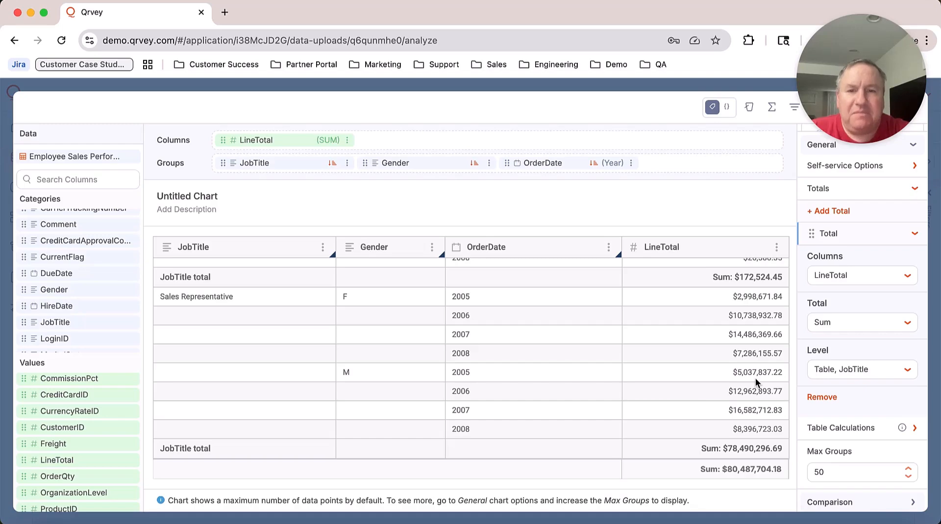
# Add Gender to the LineTotal total's levels alongside Table and JobTitle.
pyautogui.click(854, 374)
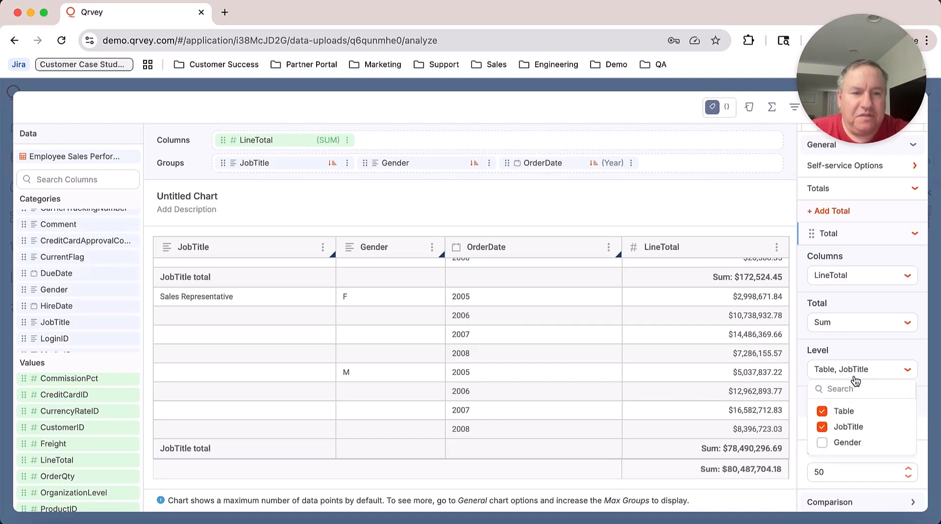
pyautogui.click(822, 444)
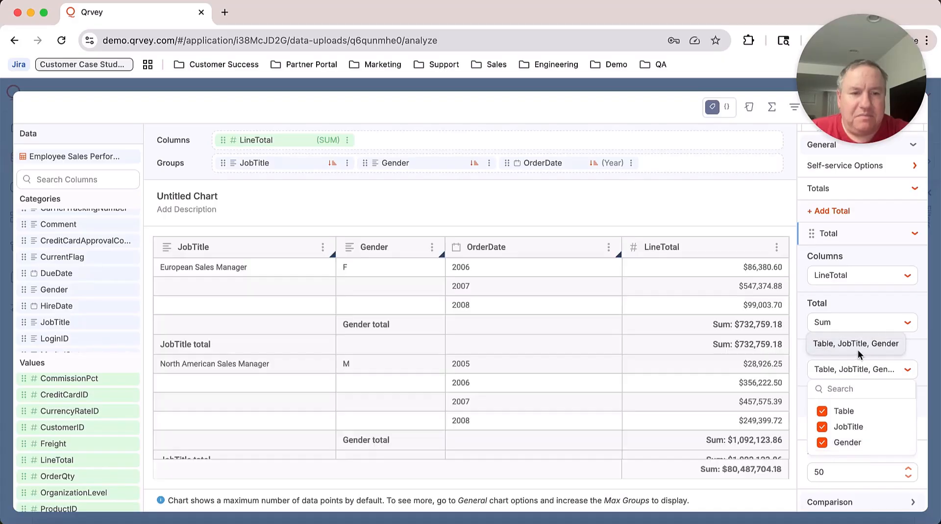
pyautogui.click(801, 345)
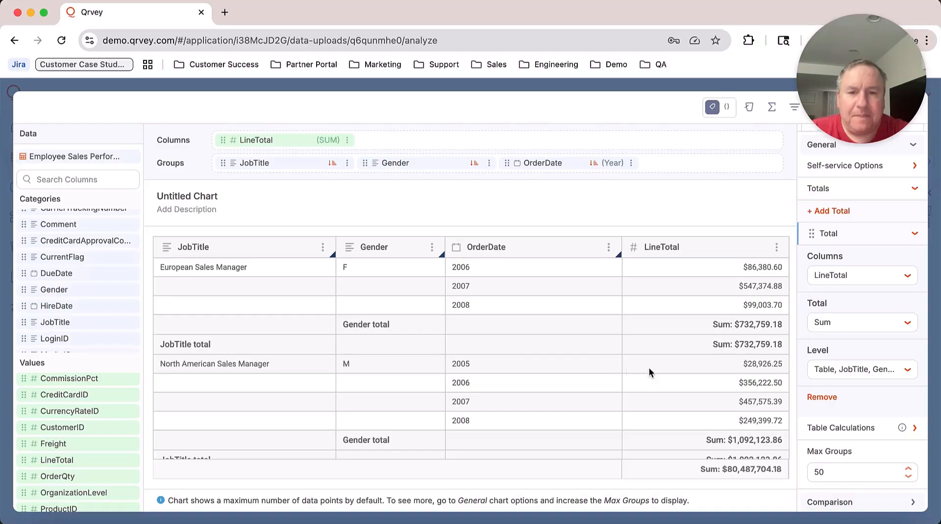
pyautogui.scroll(-1, 698, 385)
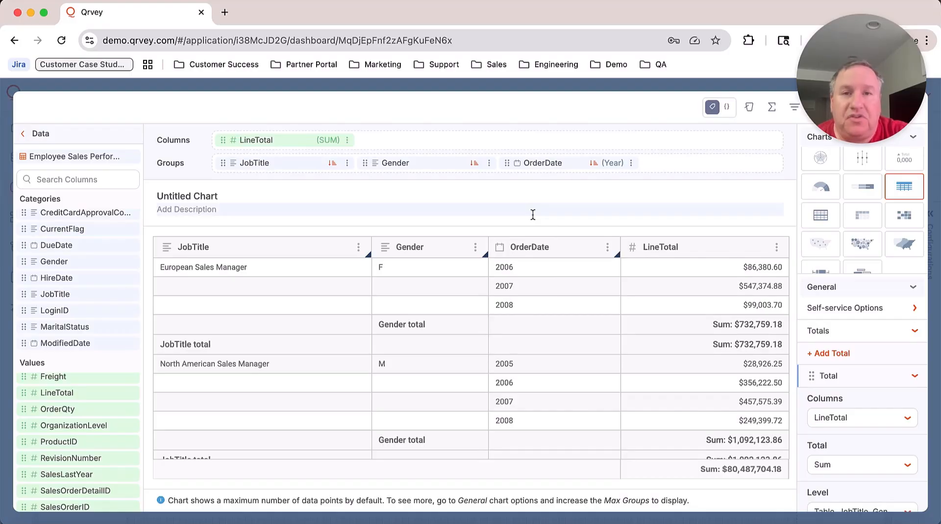
# Examine the table calculations offered for the LineTotal column, from Running Average to % Difference.
pyautogui.click(348, 141)
pyautogui.moveTo(338, 190)
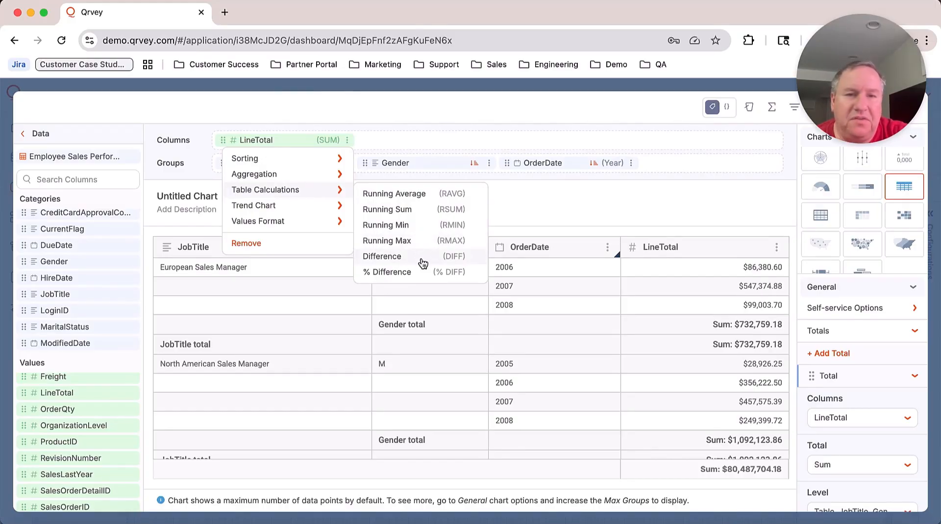
pyautogui.click(537, 217)
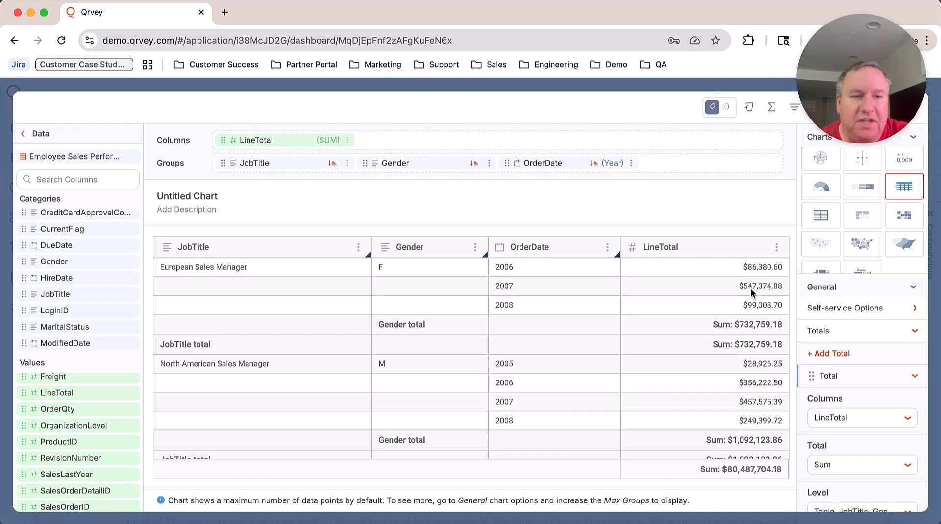
pyautogui.scroll(-2, 861, 360)
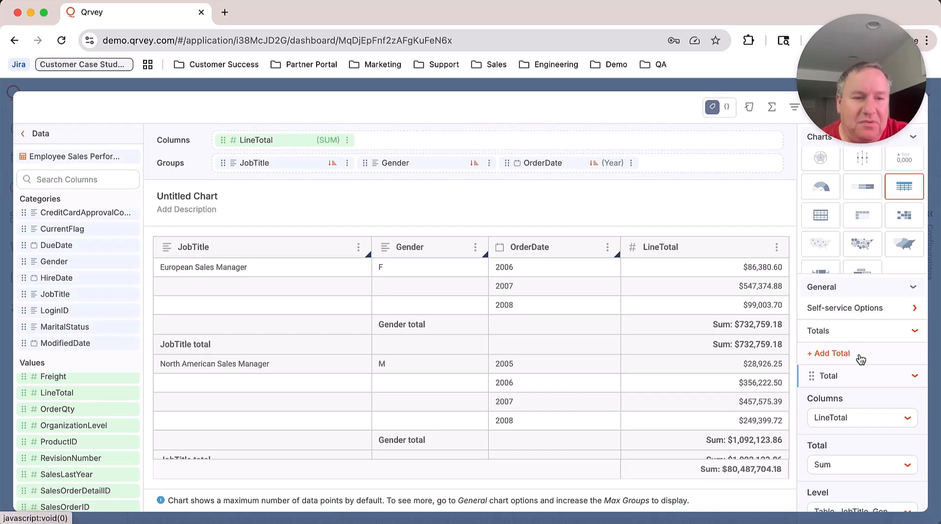
pyautogui.scroll(1, 861, 361)
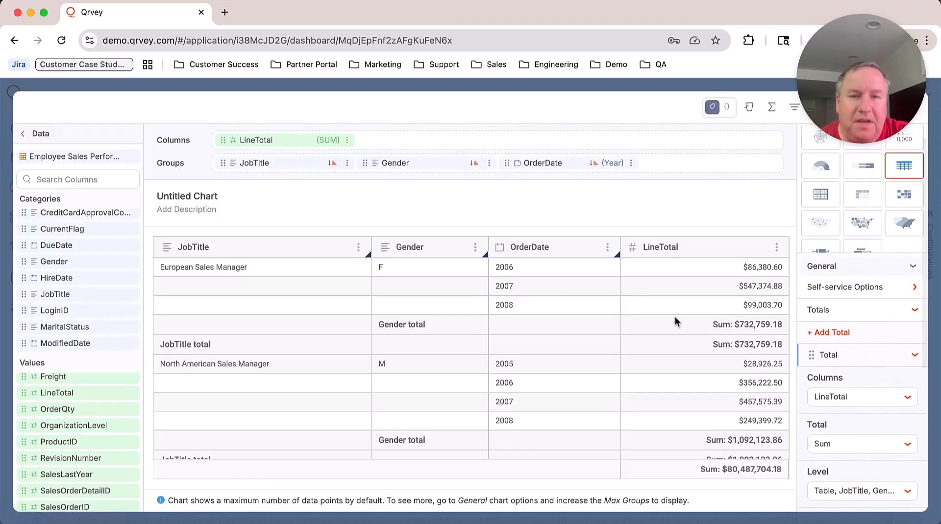
pyautogui.click(348, 142)
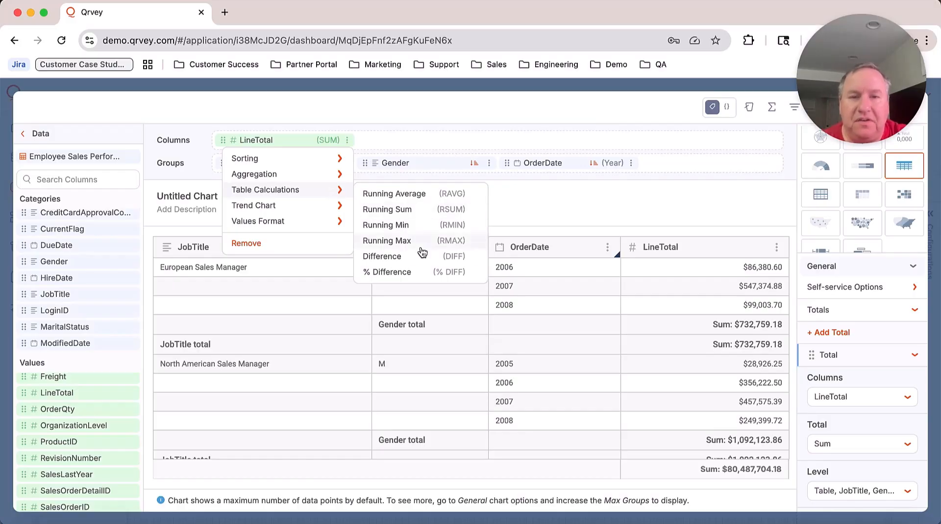
pyautogui.click(496, 209)
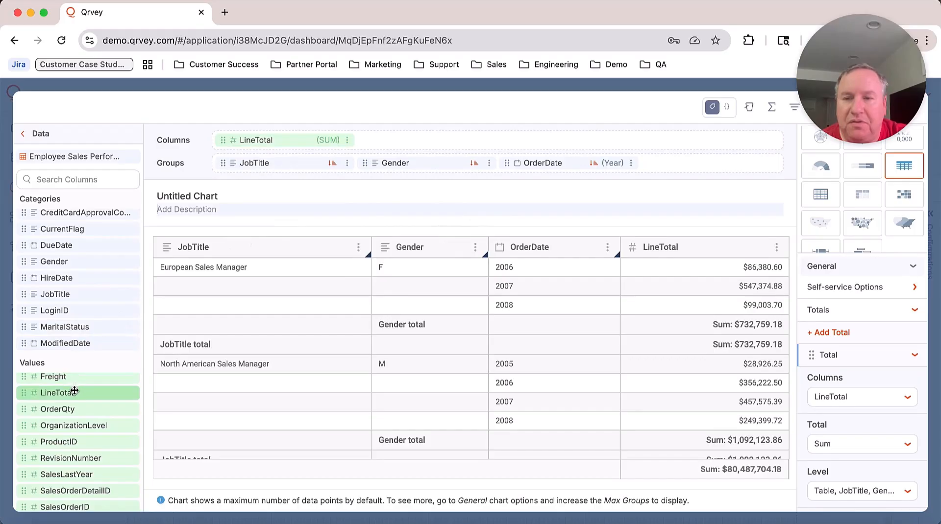
# Try a second LineTotal column with the % Difference table calculation, and remove that column.
pyautogui.moveTo(74, 392); pyautogui.dragTo(422, 142)
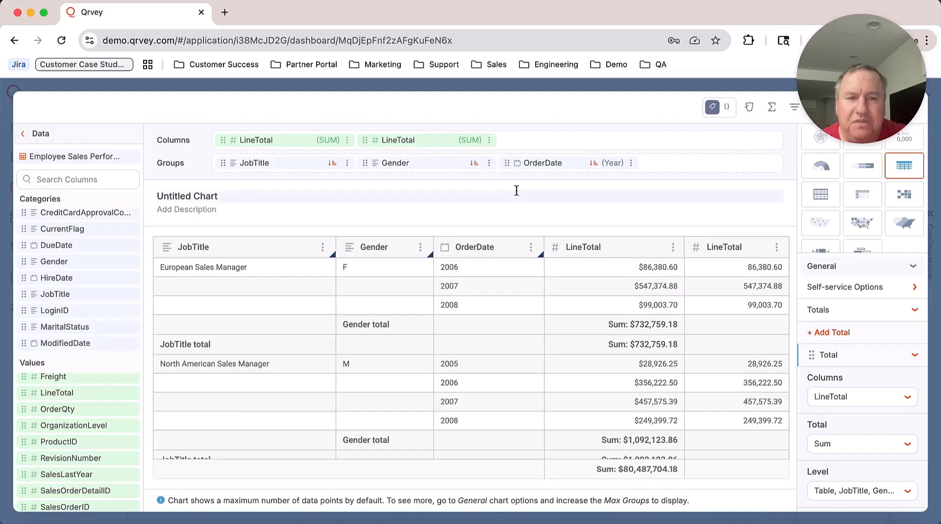
pyautogui.click(488, 140)
pyautogui.moveTo(474, 190)
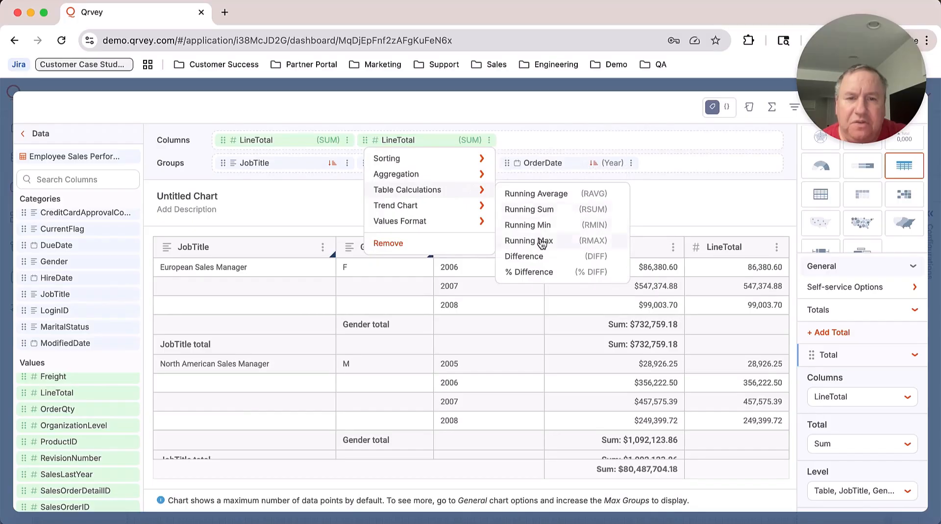
pyautogui.click(558, 270)
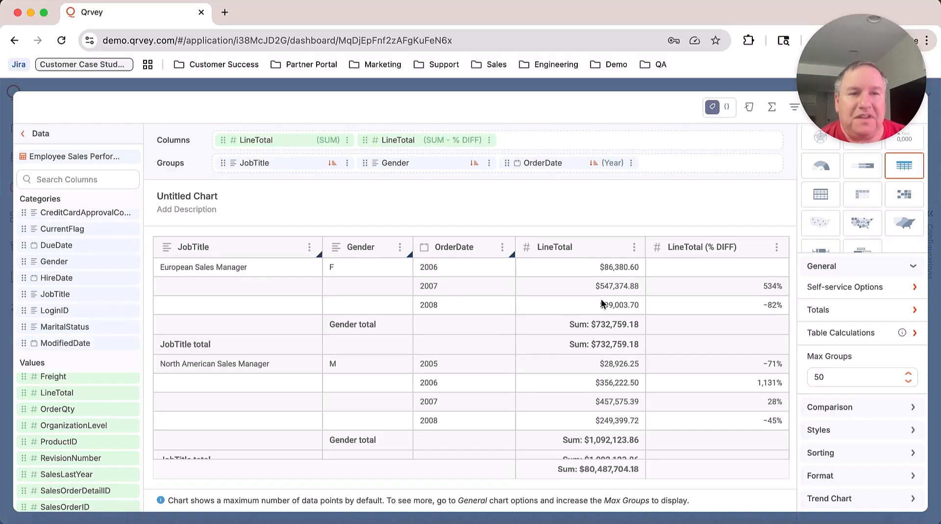
pyautogui.click(489, 141)
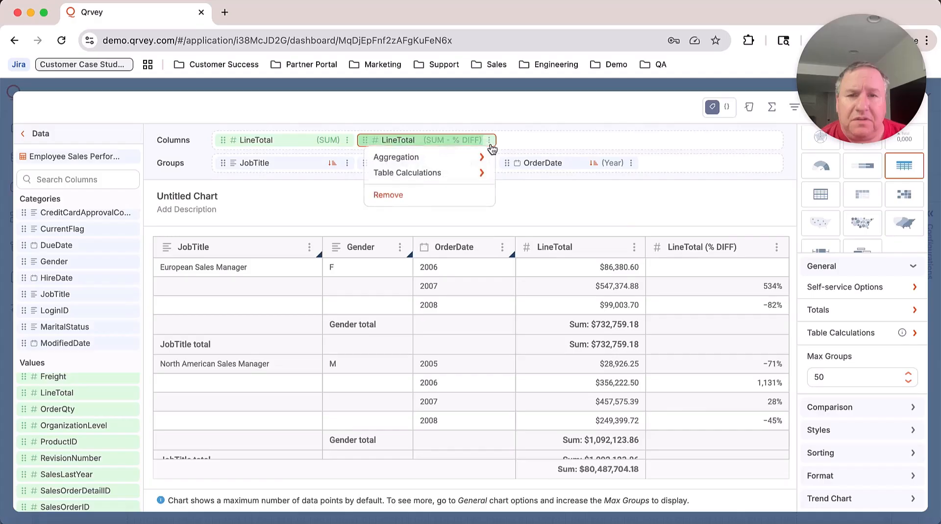
pyautogui.click(472, 194)
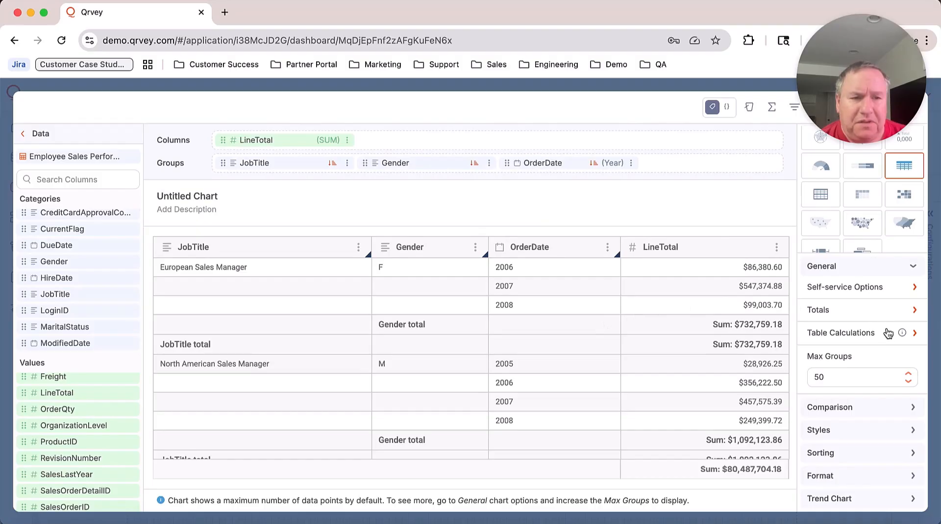
# Delete the LineTotal total from the table's Totals settings.
pyautogui.click(885, 307)
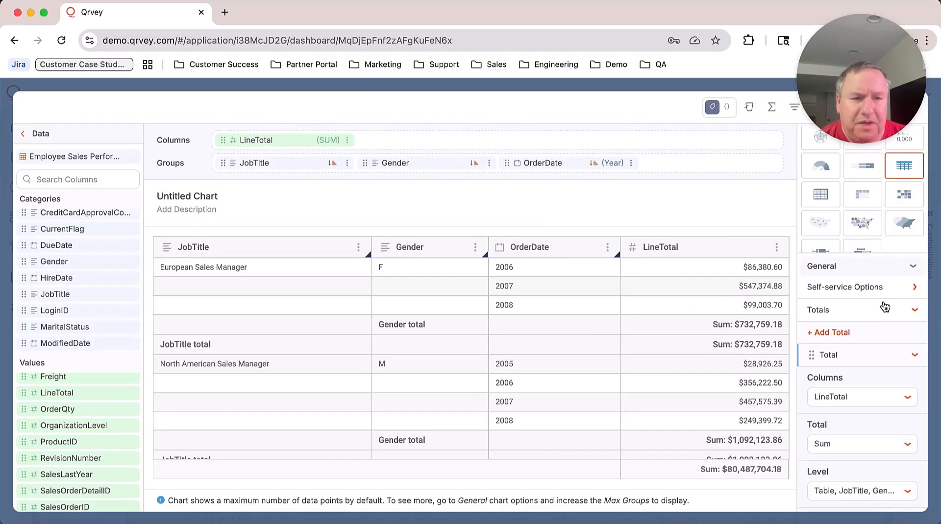
pyautogui.click(910, 361)
pyautogui.click(910, 358)
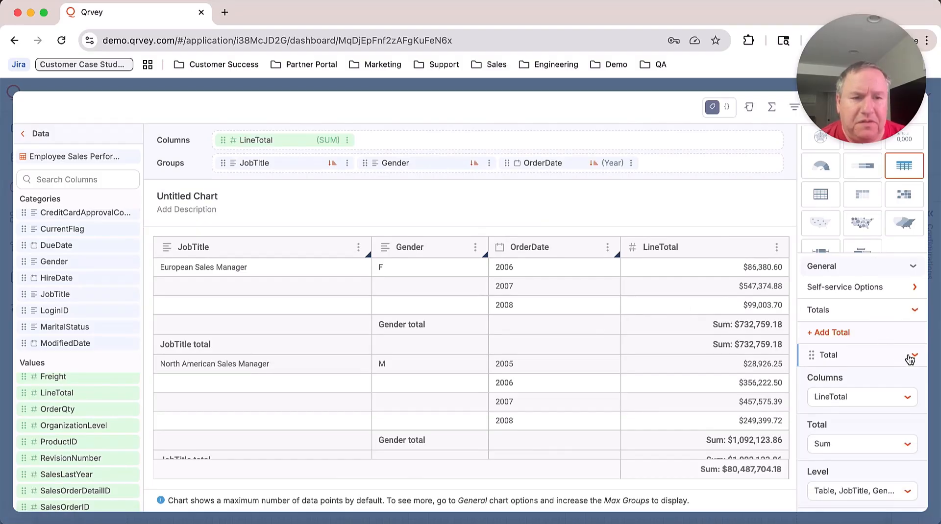
pyautogui.scroll(-5, 882, 388)
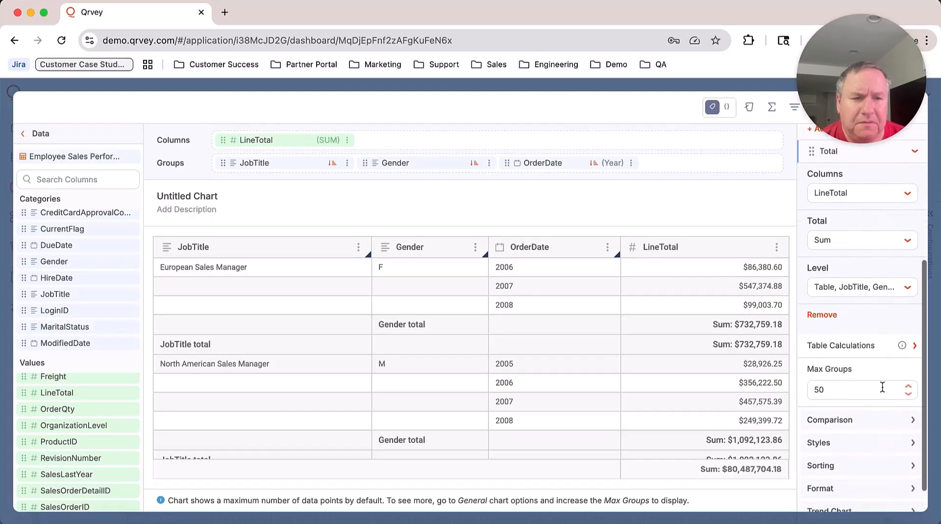
pyautogui.click(826, 316)
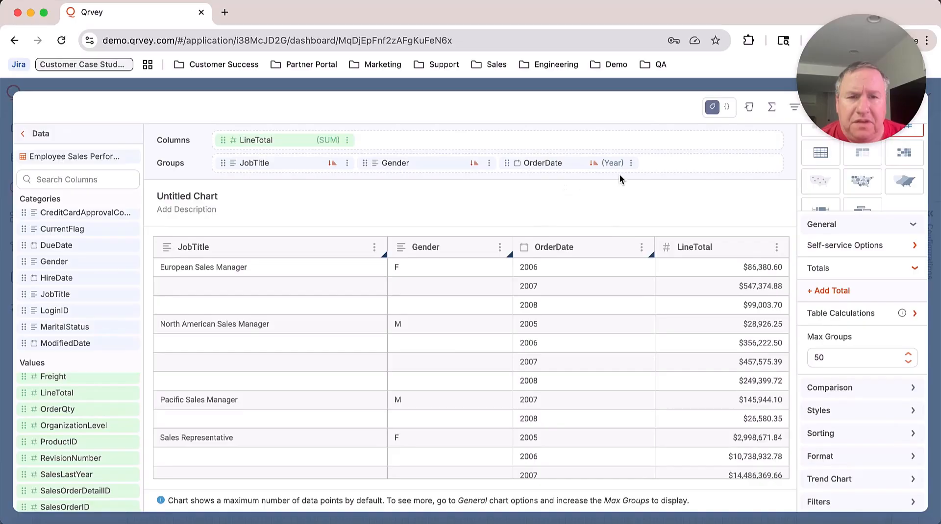
# Remove OrderDate from the table's groups.
pyautogui.click(631, 163)
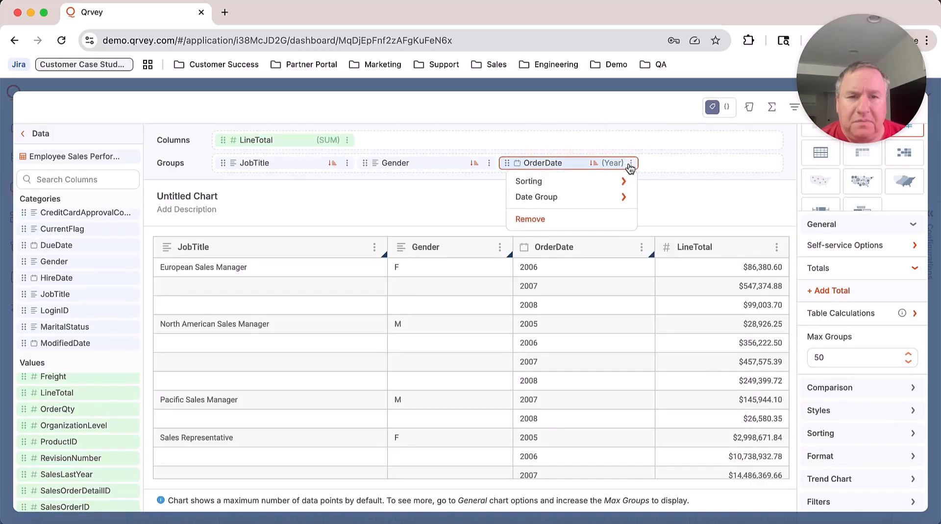
pyautogui.moveTo(585, 198)
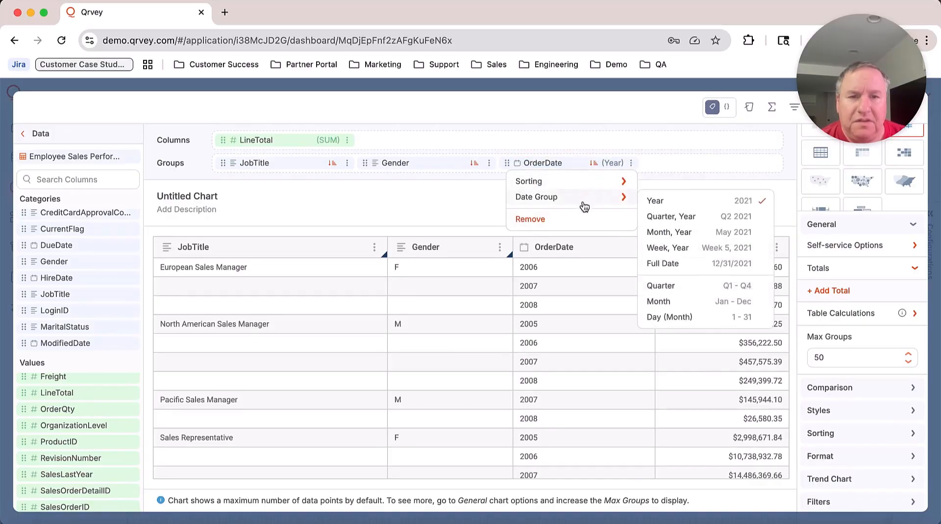
pyautogui.click(578, 220)
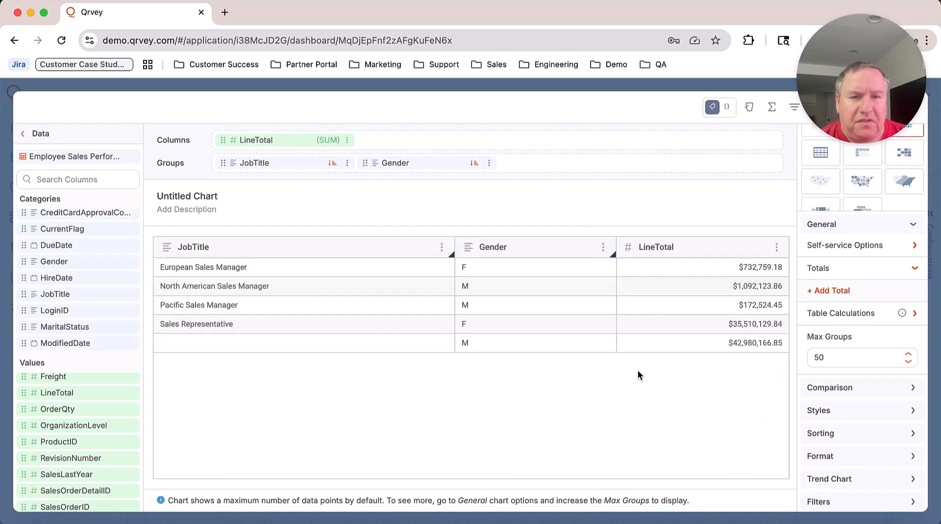
# Add a trend chart to the table and open its settings.
pyautogui.scroll(-1, 852, 406)
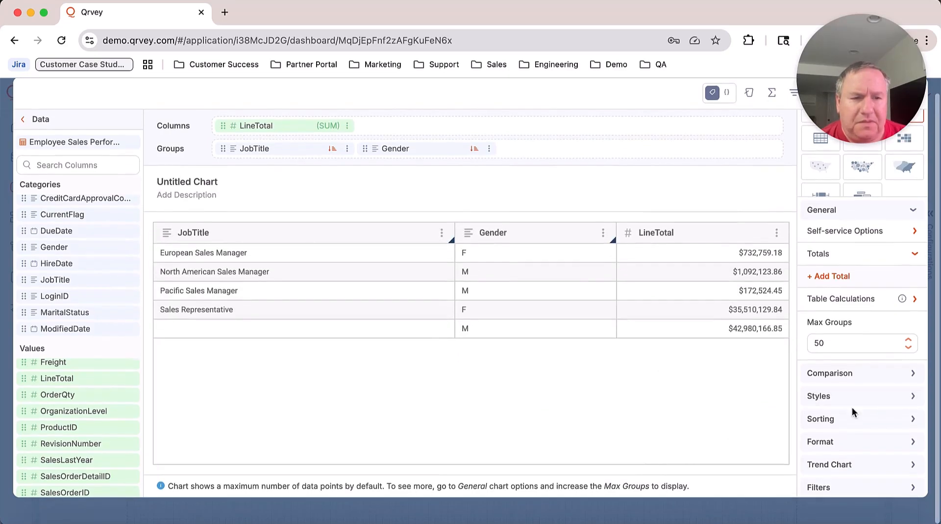
pyautogui.click(859, 463)
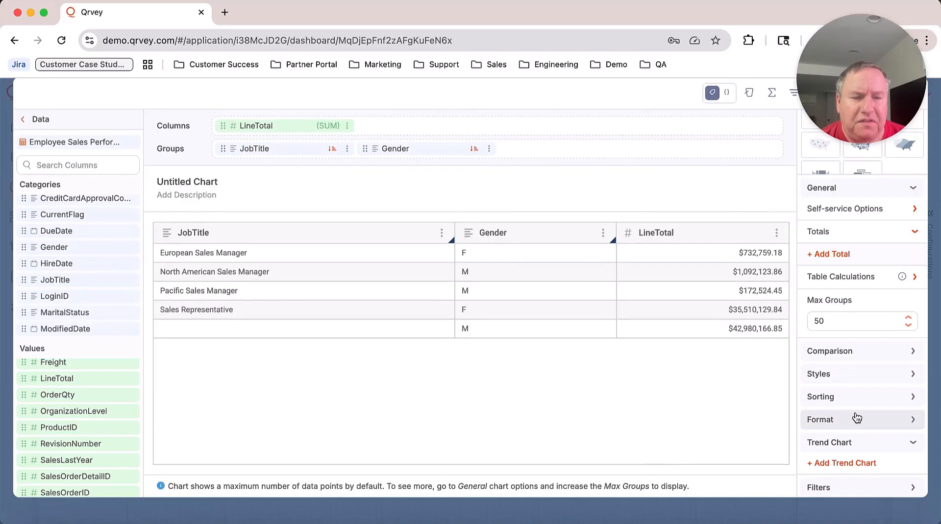
pyautogui.click(852, 465)
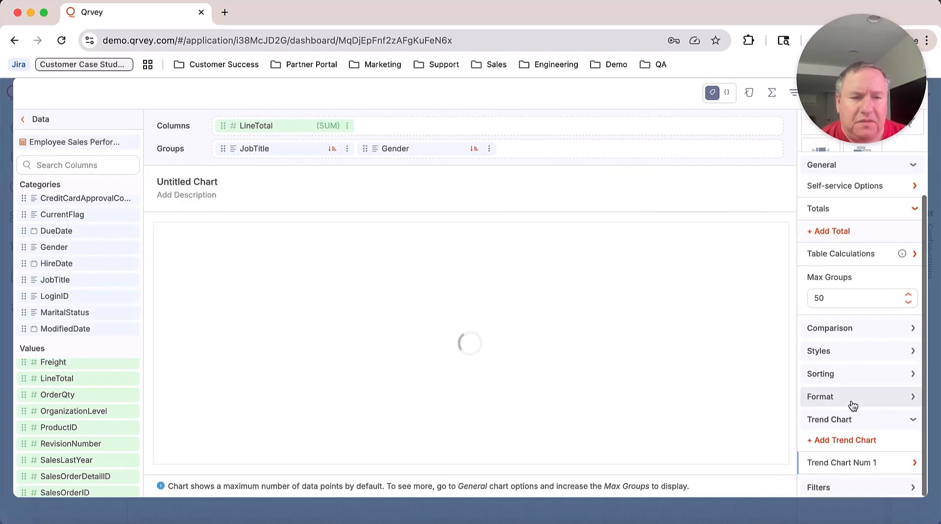
pyautogui.click(866, 469)
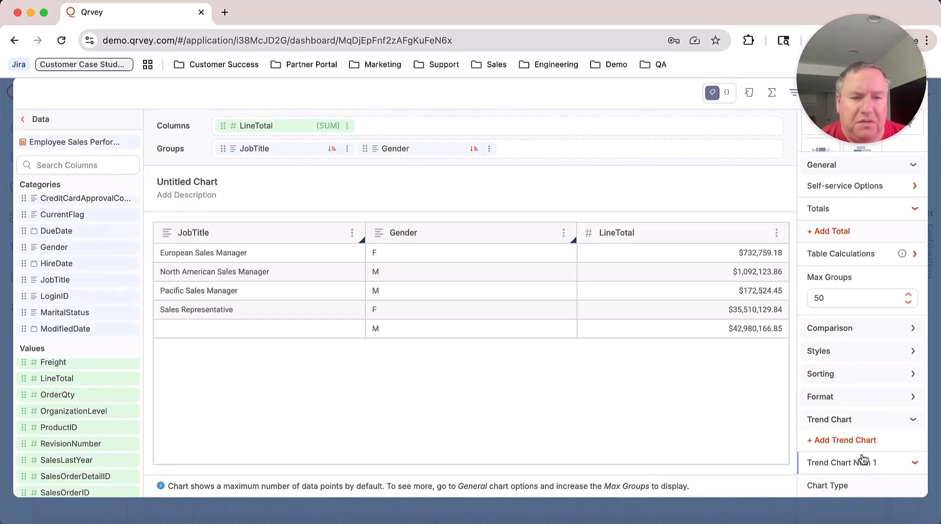
# Set the line sparkline's column to LineTotal and trend it by OrderDate.
pyautogui.scroll(-5, 863, 461)
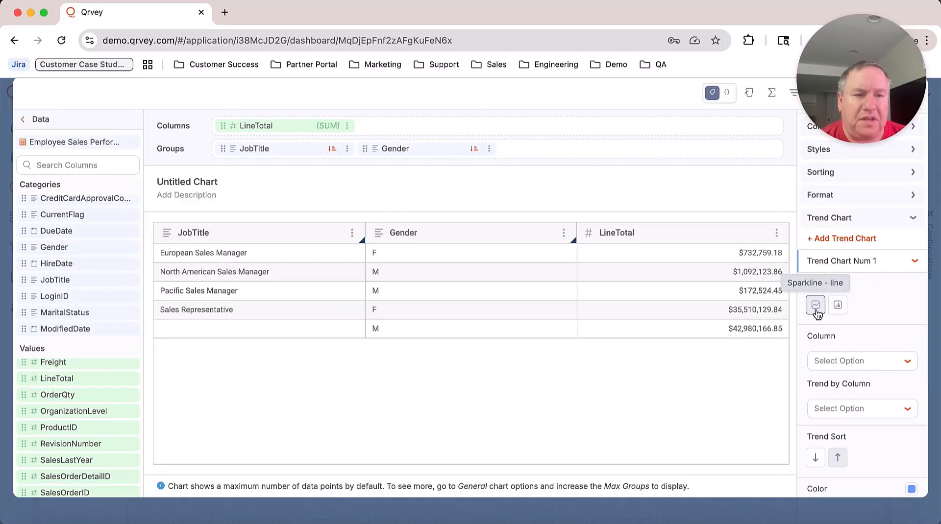
pyautogui.scroll(-1, 843, 343)
pyautogui.click(862, 363)
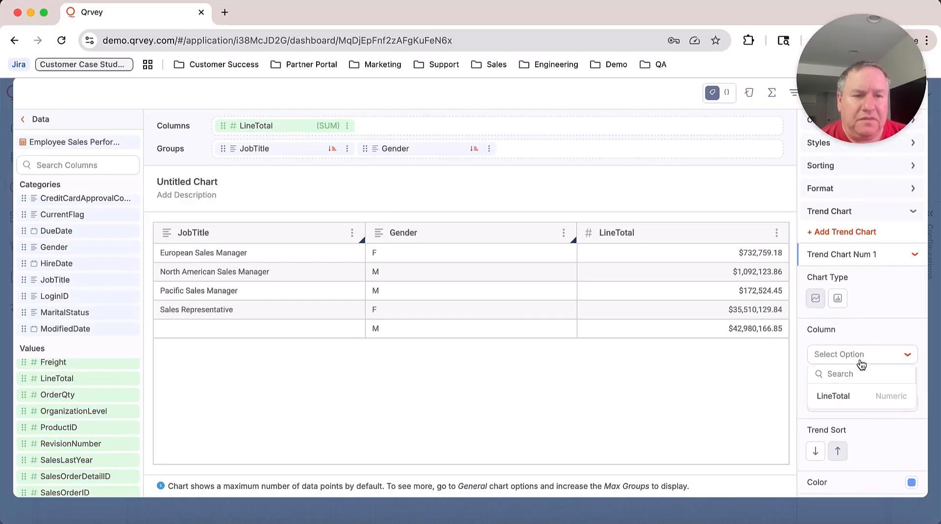
pyautogui.click(867, 401)
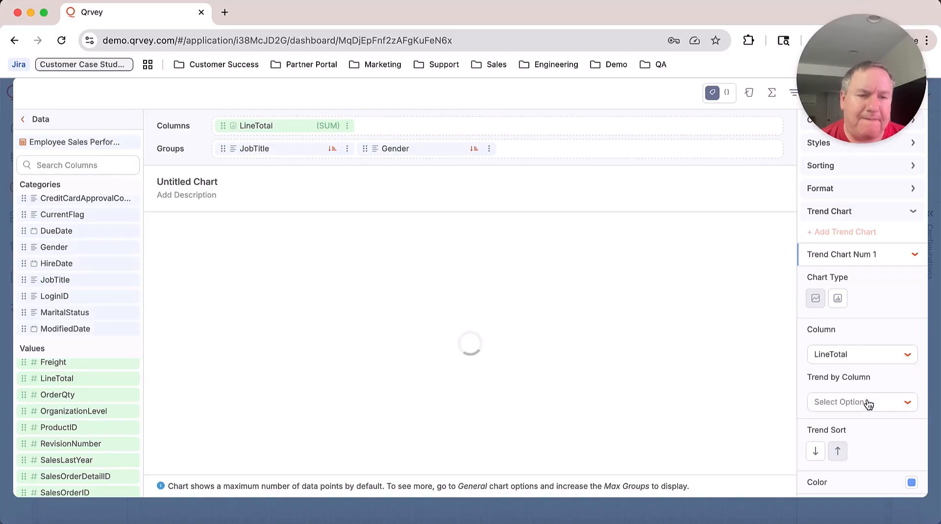
pyautogui.scroll(-1, 867, 377)
pyautogui.click(866, 395)
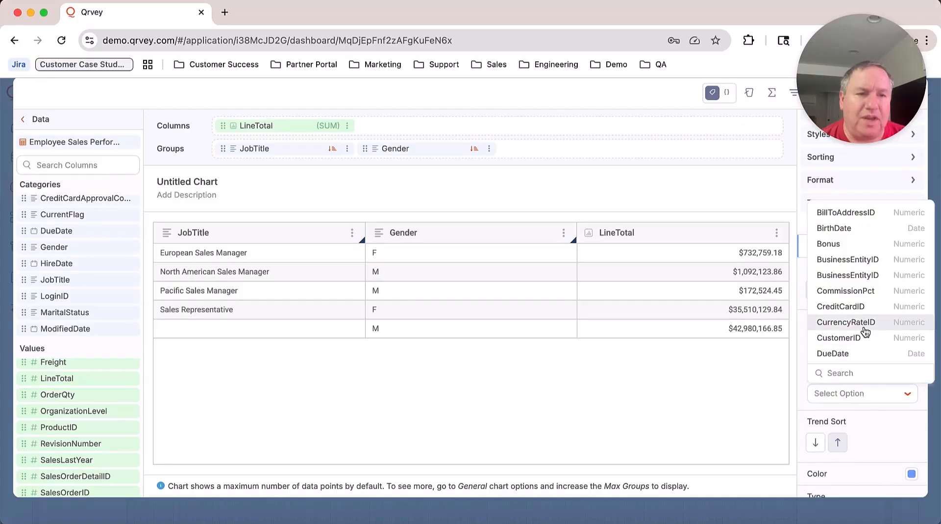
pyautogui.scroll(-5, 865, 308)
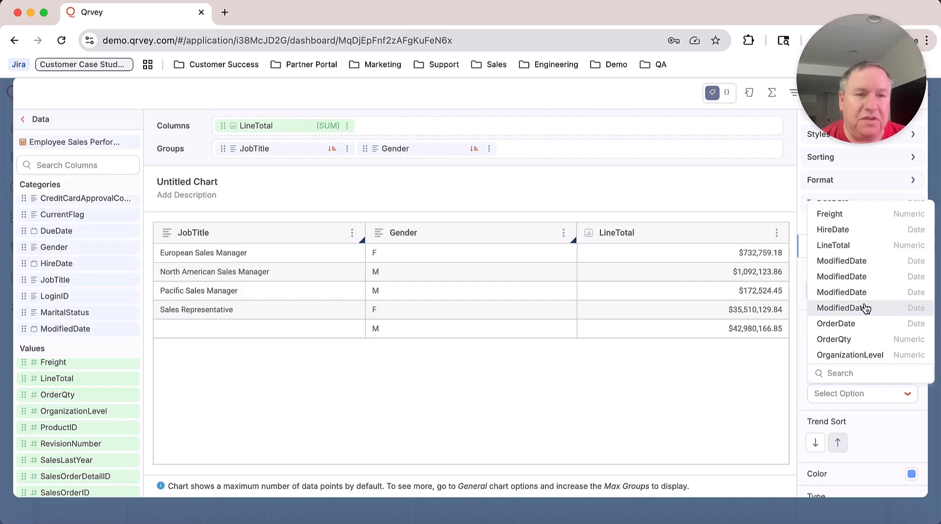
pyautogui.click(873, 328)
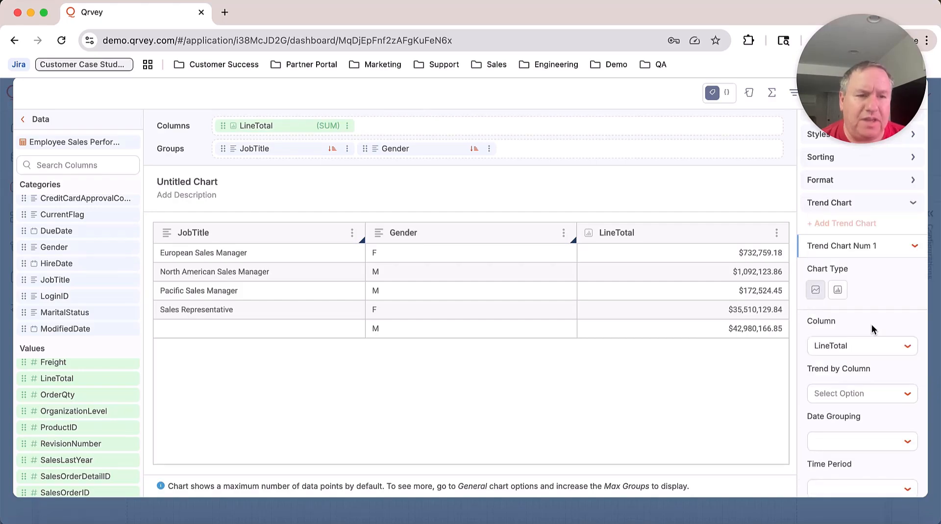
# Set the trend chart's date grouping to Year and check the available time periods, keeping All Date.
pyautogui.scroll(-4, 867, 360)
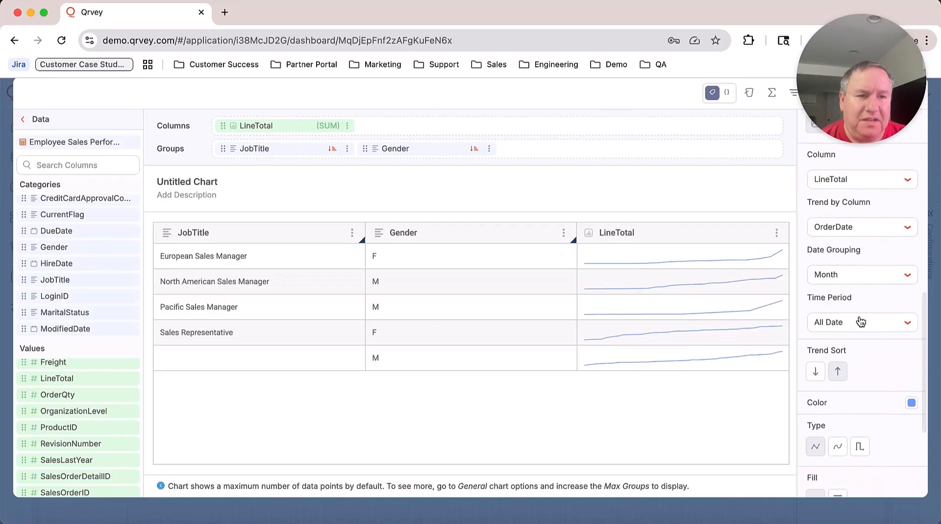
pyautogui.click(860, 284)
pyautogui.click(861, 299)
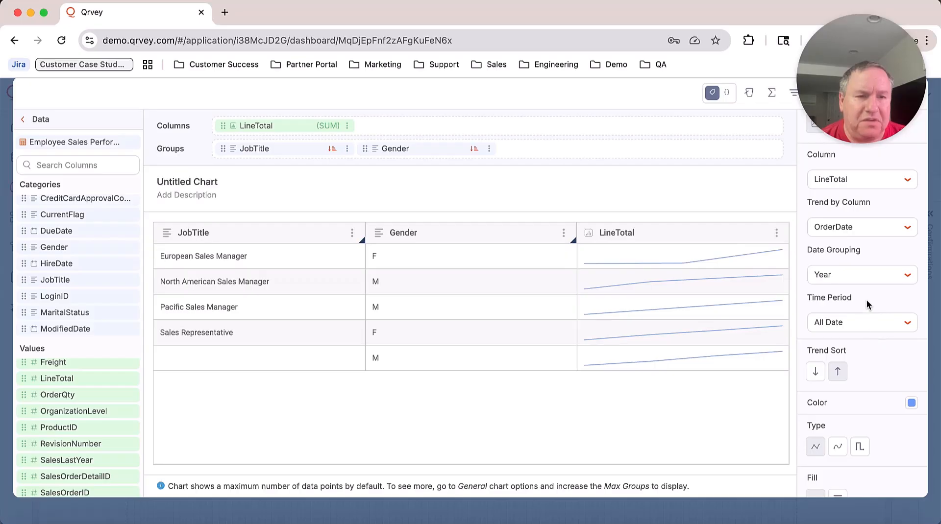
pyautogui.scroll(-2, 867, 299)
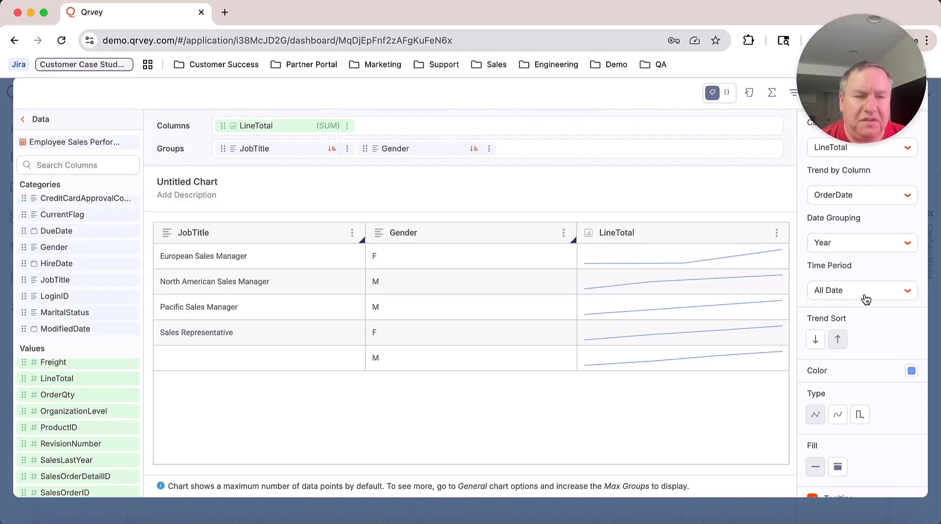
pyautogui.click(867, 300)
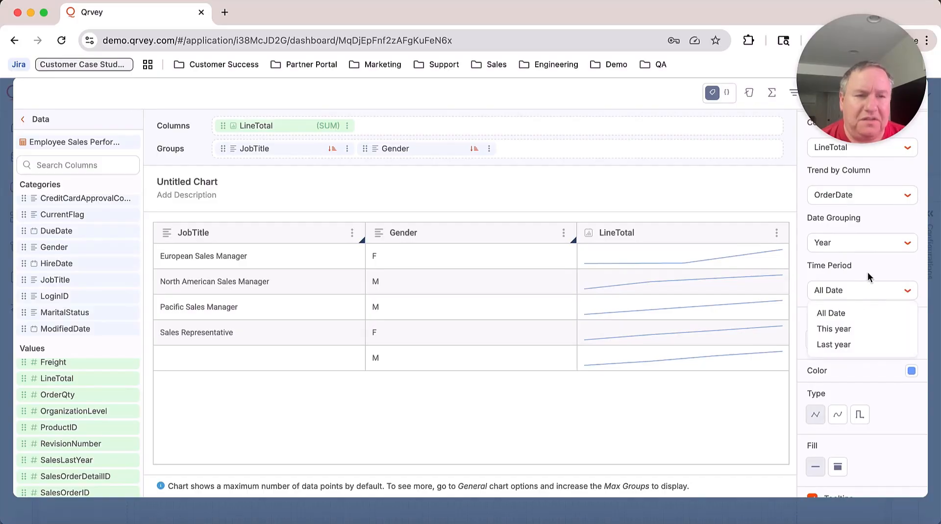
pyautogui.click(795, 290)
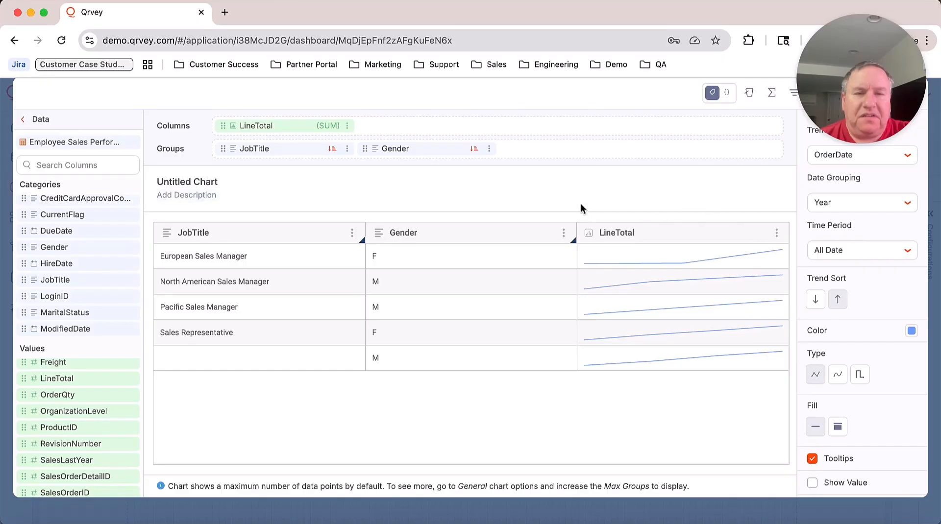
# Try showing the LineTotal values beside the sparklines, and turn the value display off again.
pyautogui.moveTo(591, 255)
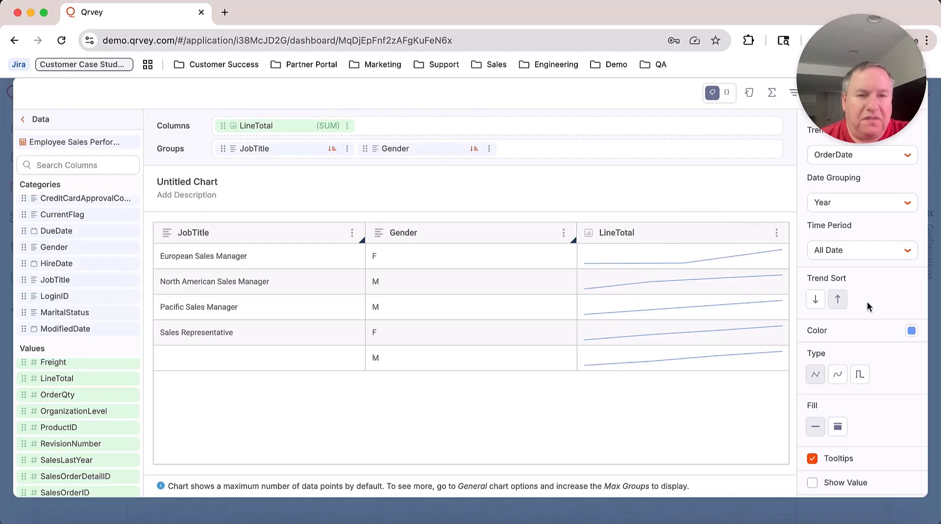
pyautogui.scroll(-2, 867, 304)
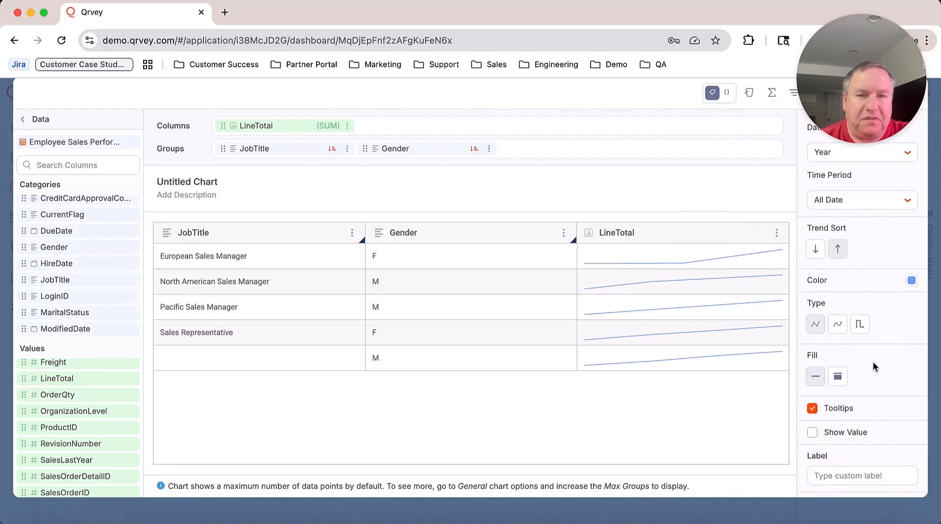
pyautogui.click(826, 433)
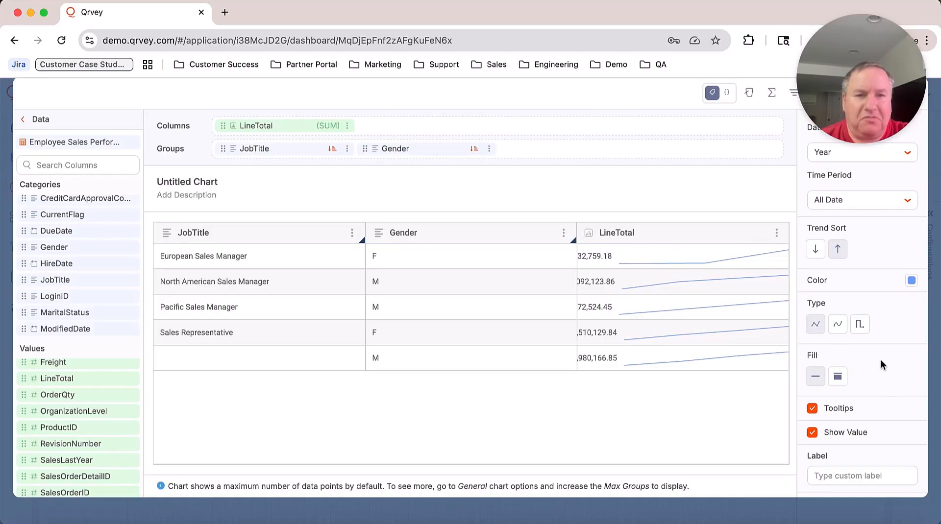
pyautogui.click(812, 433)
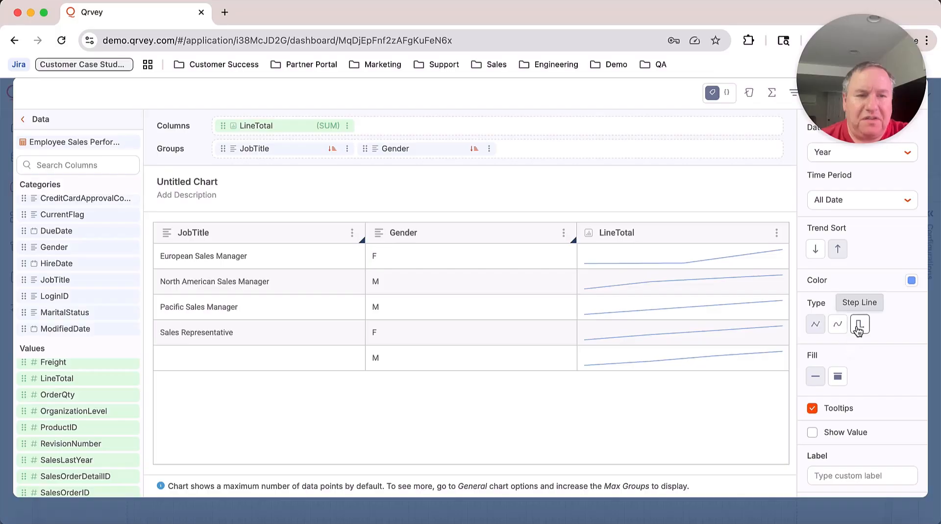
# Apply the area fill to the sparklines and set the table's Max Groups to 500.
pyautogui.click(836, 377)
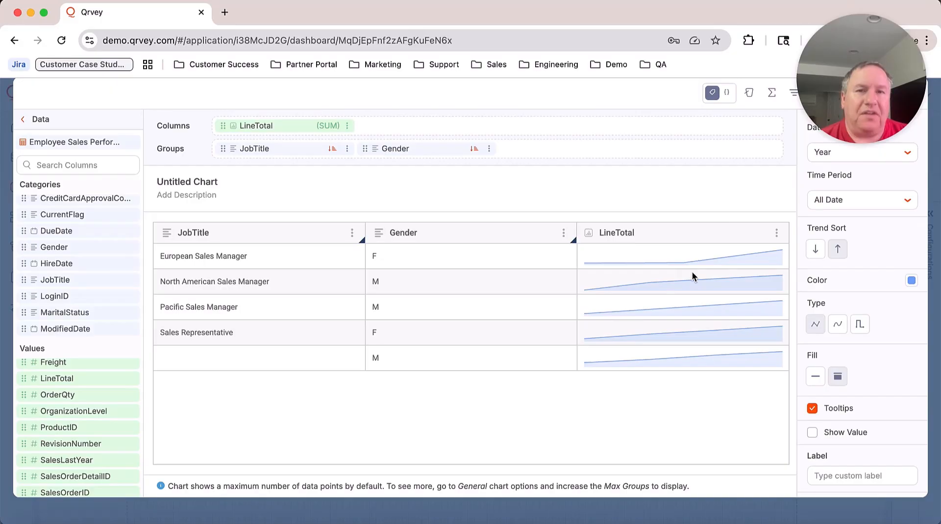
pyautogui.moveTo(665, 276)
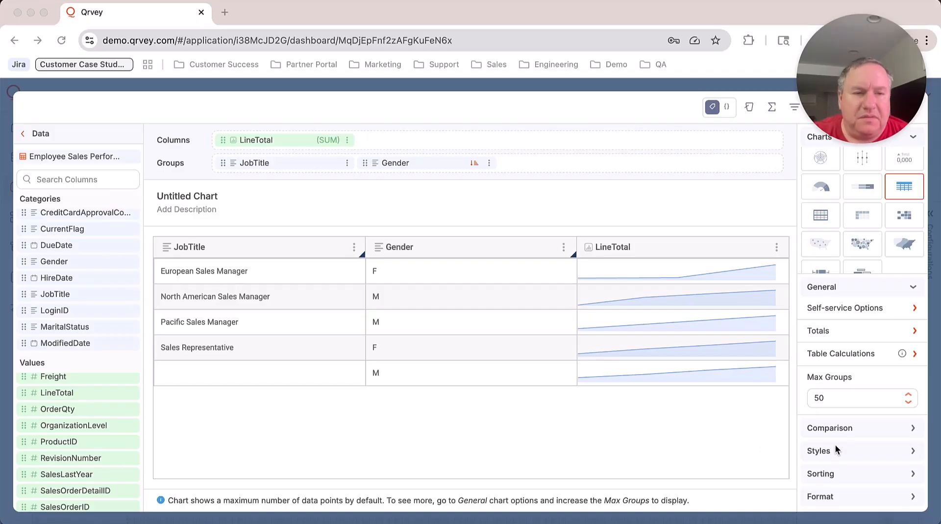
pyautogui.click(865, 405)
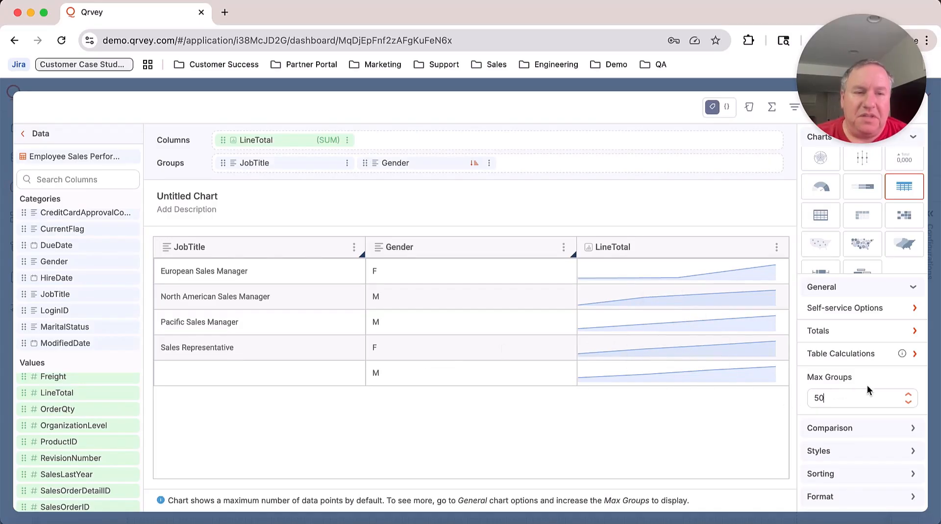
pyautogui.write('0')
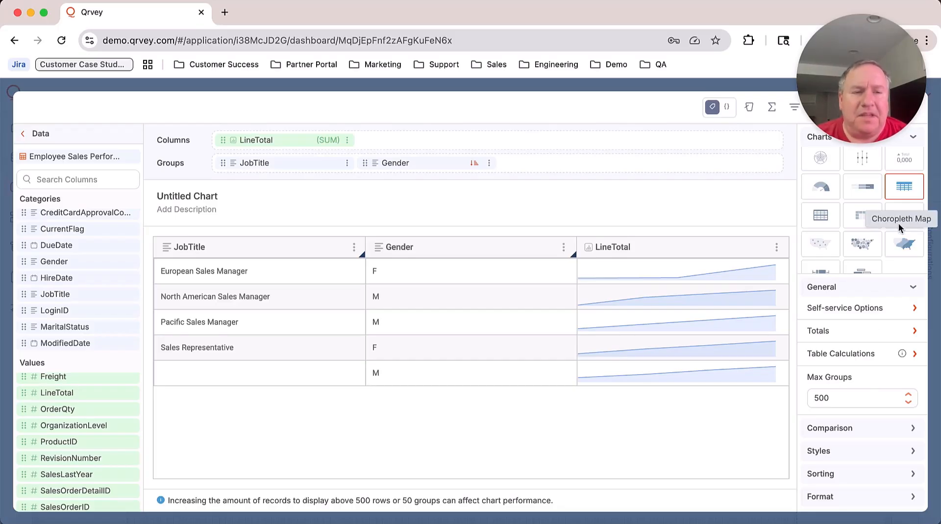
# Convert the chart to the table type with collapsible sections, and inspect the F records under European Sales Manager before collapsing them.
pyautogui.click(822, 220)
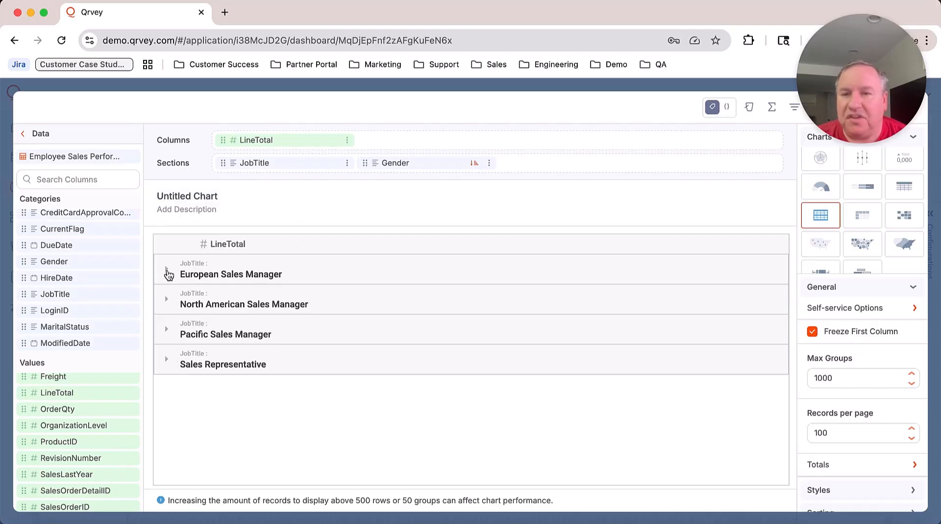
pyautogui.click(167, 272)
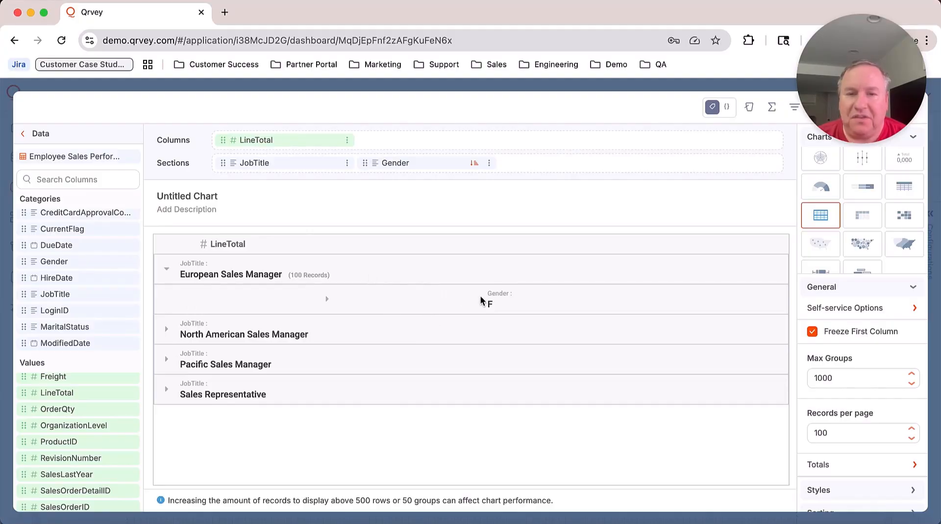
pyautogui.click(332, 300)
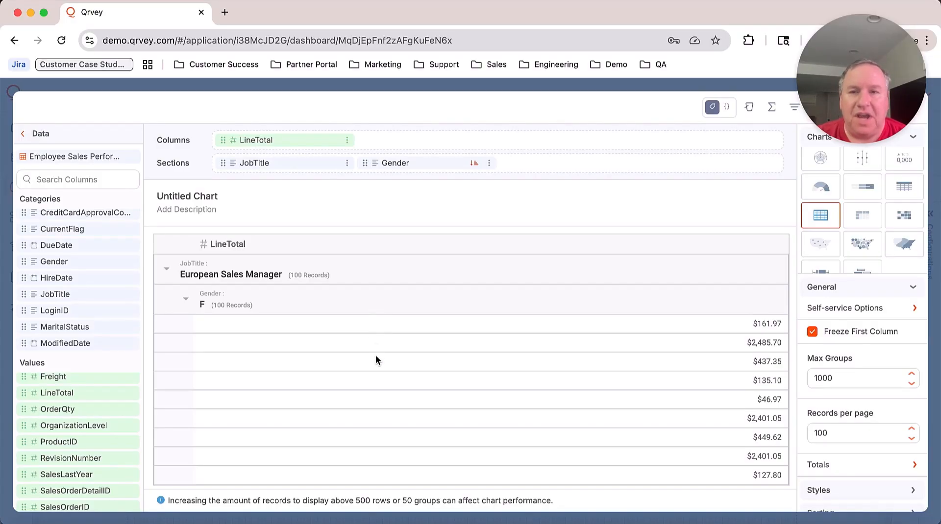
pyautogui.click(186, 299)
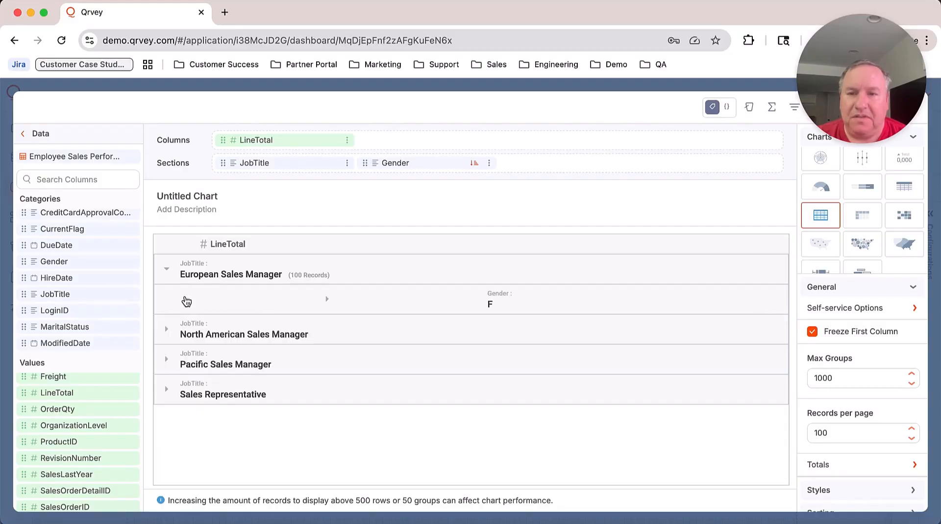
pyautogui.click(172, 274)
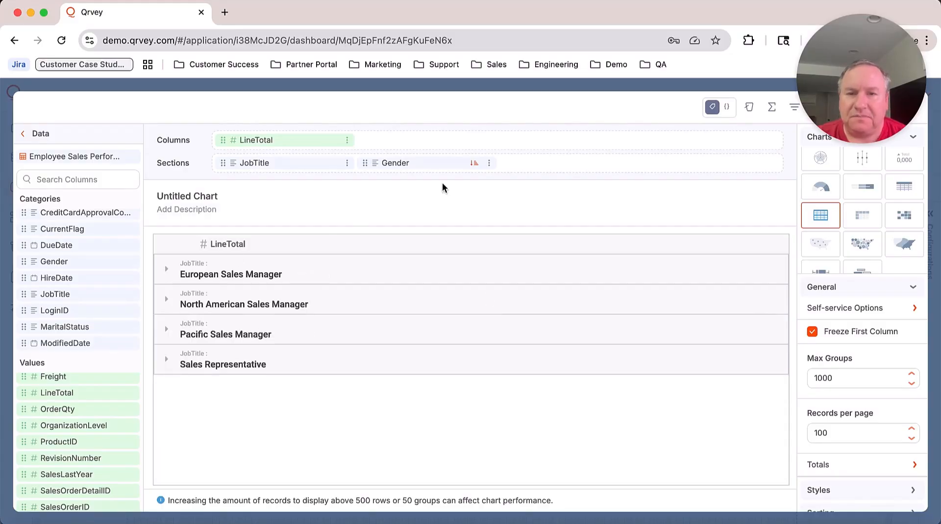
# Remove Gender from the chart's sections and expand the Sales Representative section to review its records.
pyautogui.click(489, 164)
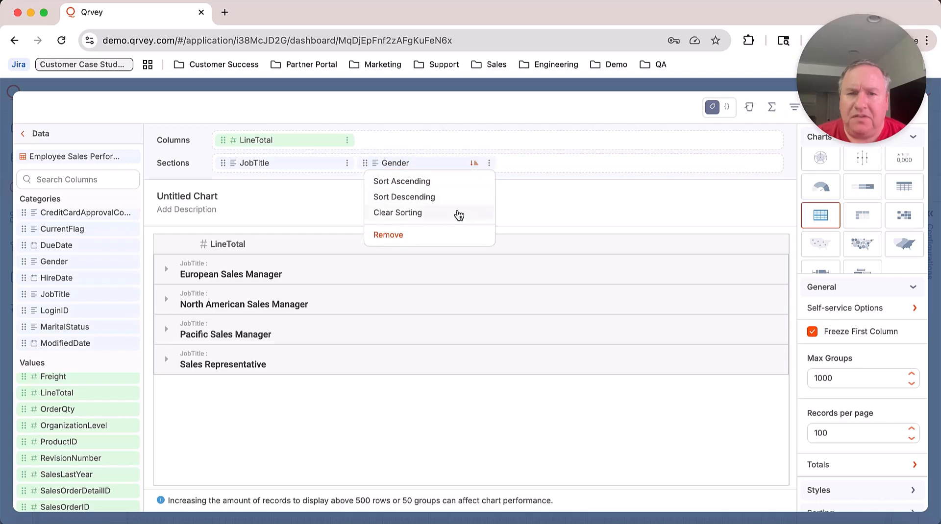
pyautogui.click(431, 235)
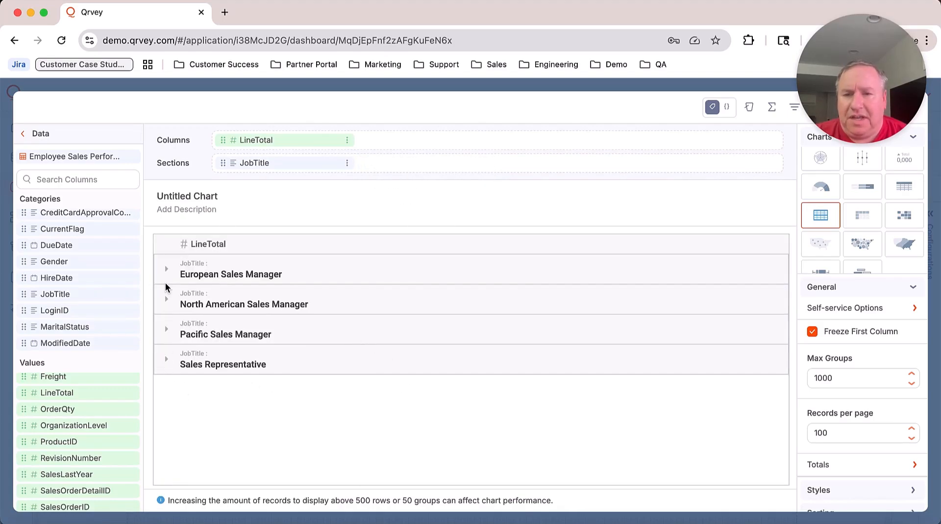
pyautogui.click(167, 368)
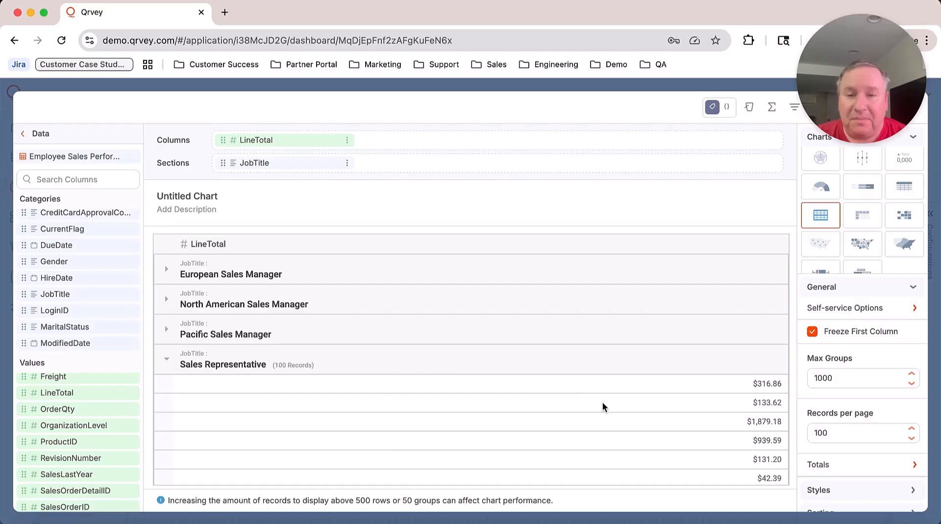
pyautogui.scroll(-1, 603, 404)
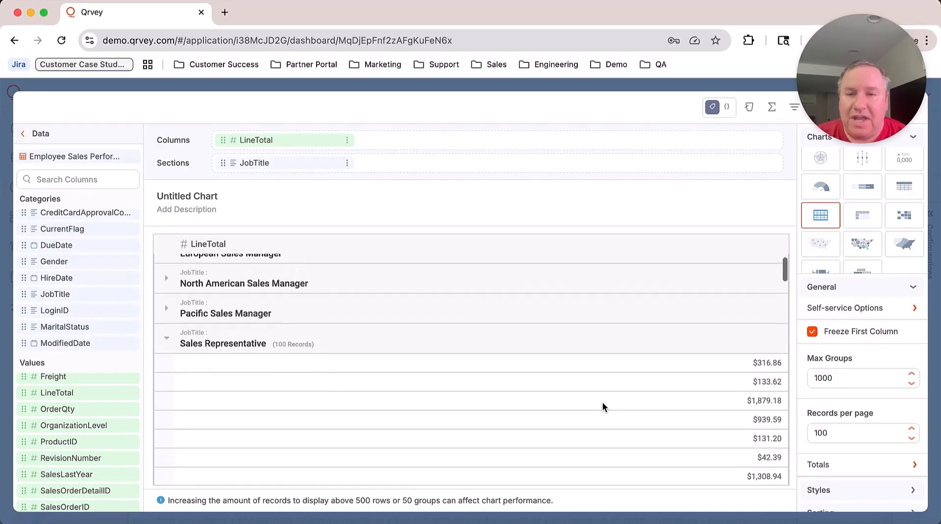
pyautogui.scroll(-2, 602, 405)
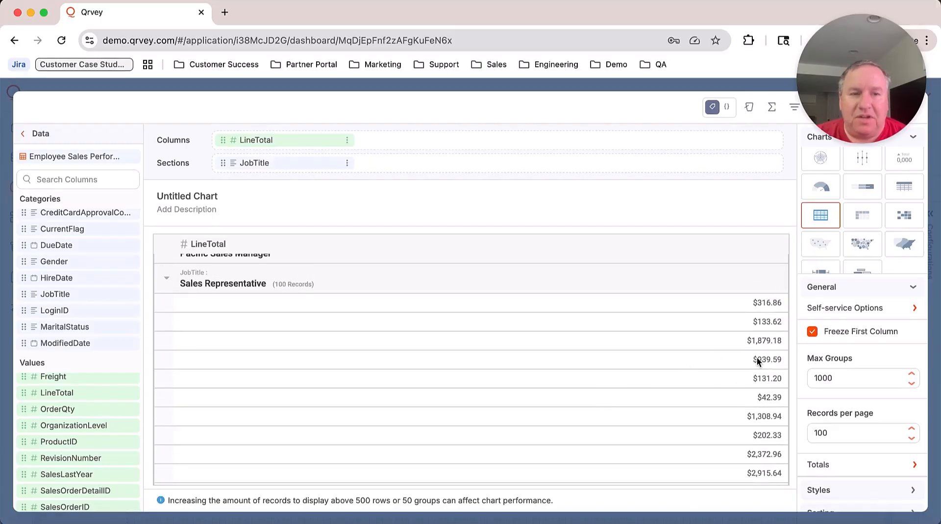
pyautogui.scroll(-1, 724, 373)
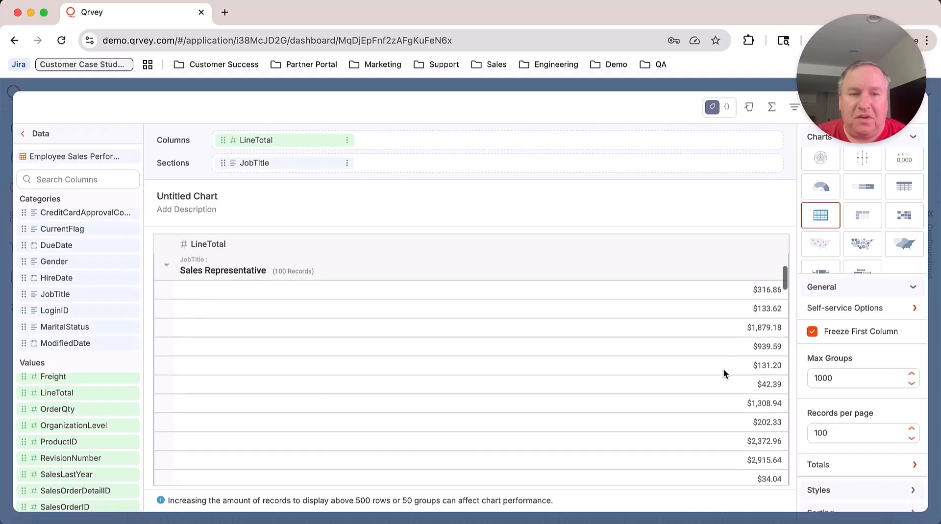
# Try to set the sectioned table's records per page to 500.
pyautogui.click(845, 426)
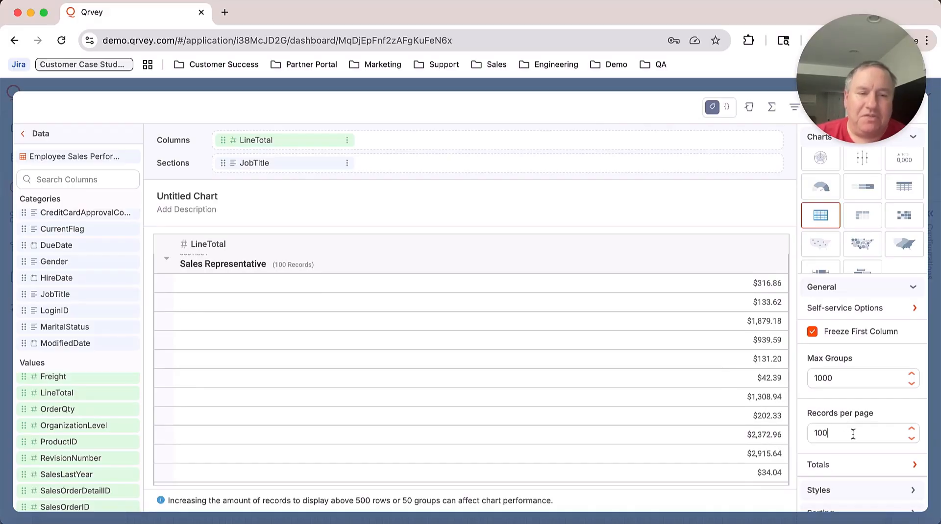
pyautogui.doubleClick(853, 434)
pyautogui.write('500')
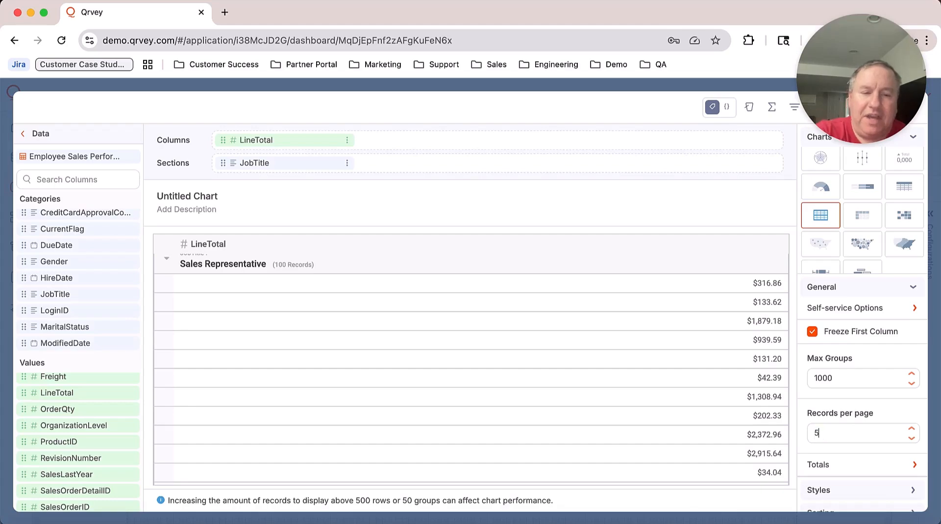
pyautogui.click(876, 414)
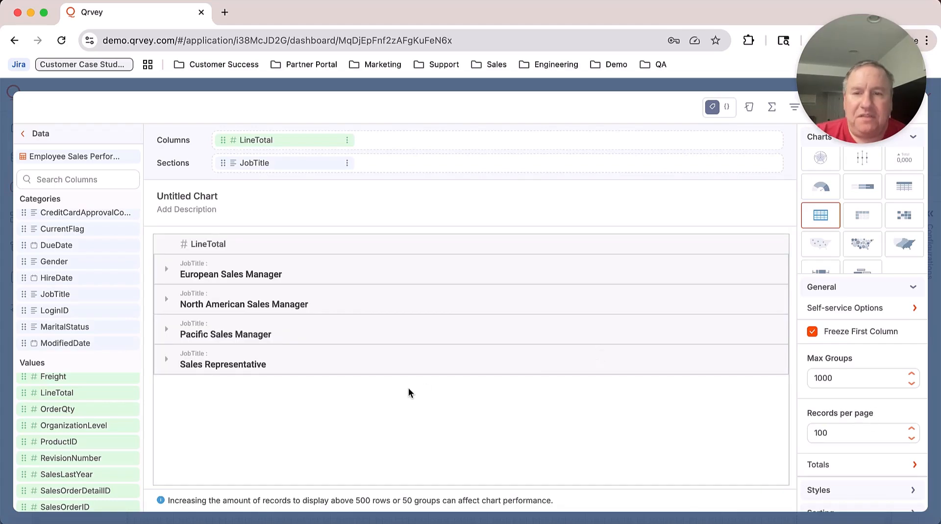
# Expand the Sales Representative section again and look through its LineTotal records.
pyautogui.click(605, 367)
pyautogui.scroll(-5, 660, 398)
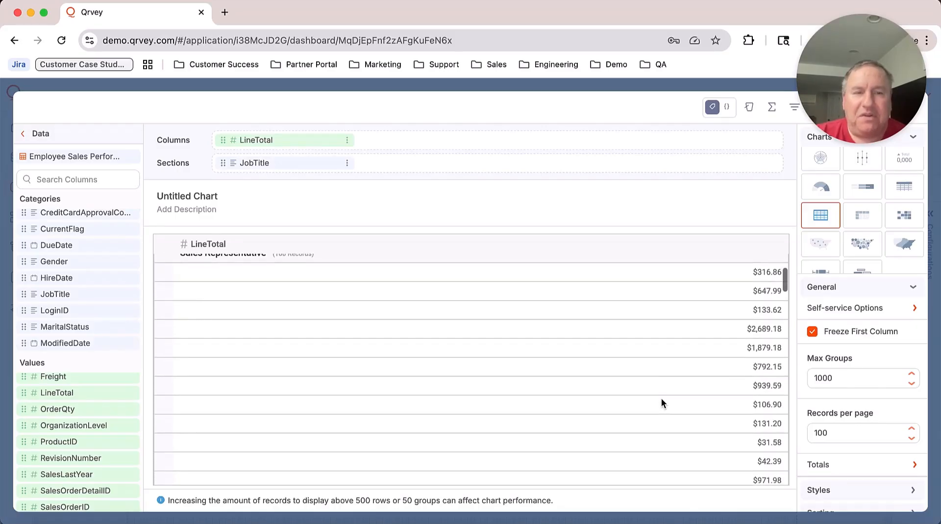
pyautogui.scroll(-2, 661, 398)
pyautogui.scroll(5, 661, 398)
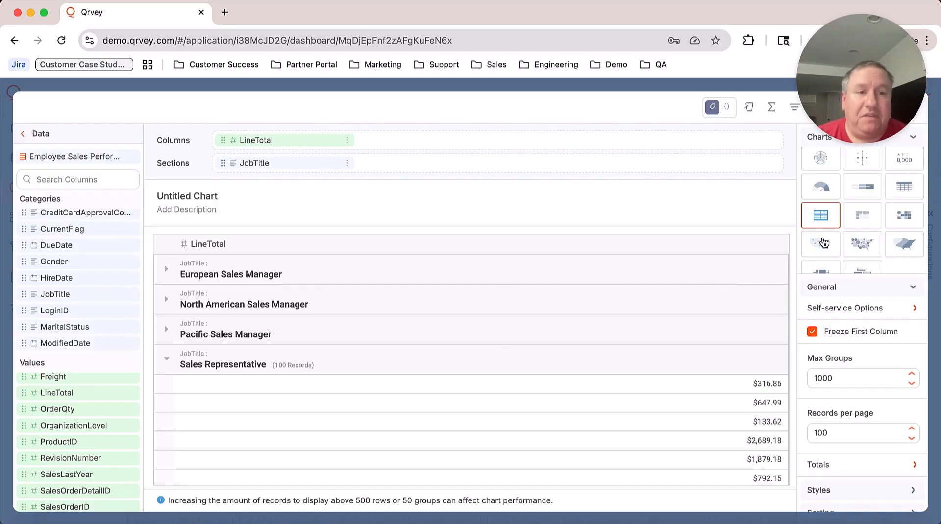
# Convert the chart to a crosstab of summed LineTotal by JobTitle and add OrderDate as its column field.
pyautogui.click(864, 217)
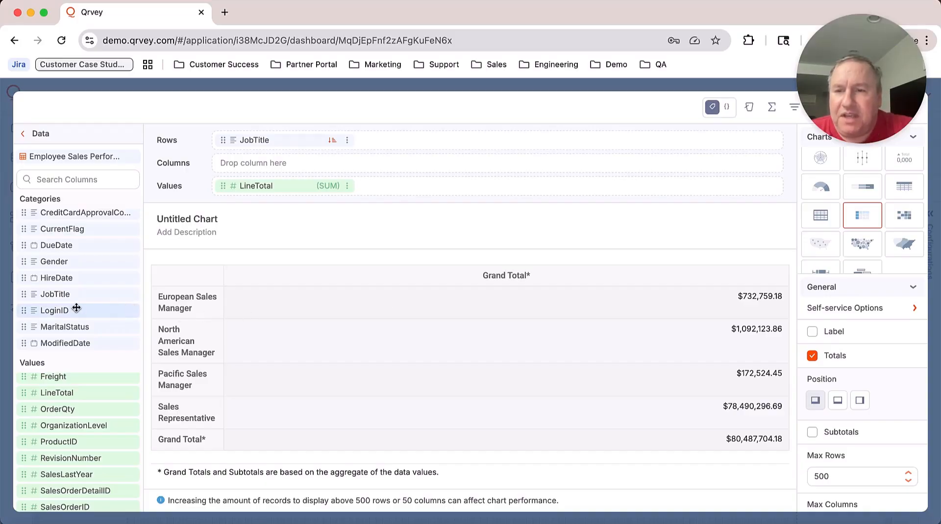
pyautogui.scroll(-5, 78, 308)
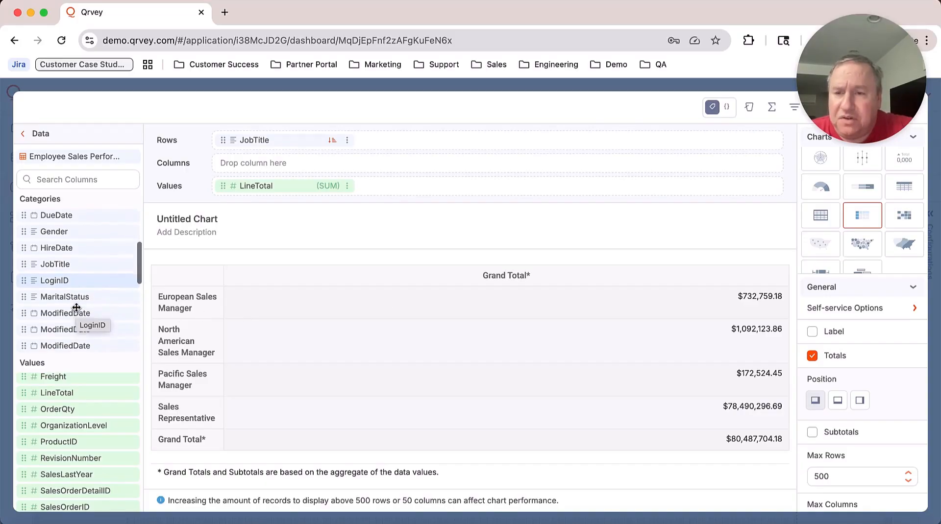
pyautogui.moveTo(73, 316); pyautogui.dragTo(314, 164)
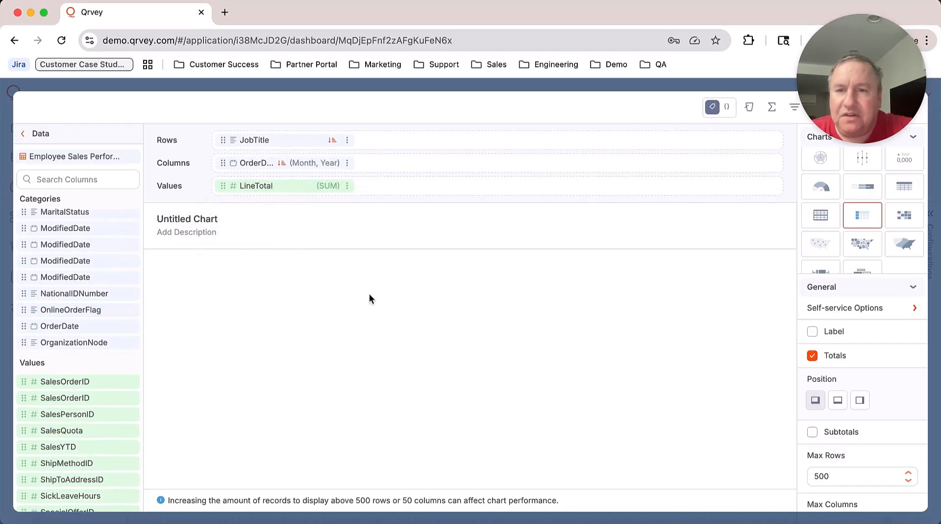
# Group the crosstab's OrderDate columns by Year and collapse the 2005 column group.
pyautogui.click(347, 163)
pyautogui.moveTo(335, 199)
pyautogui.click(372, 201)
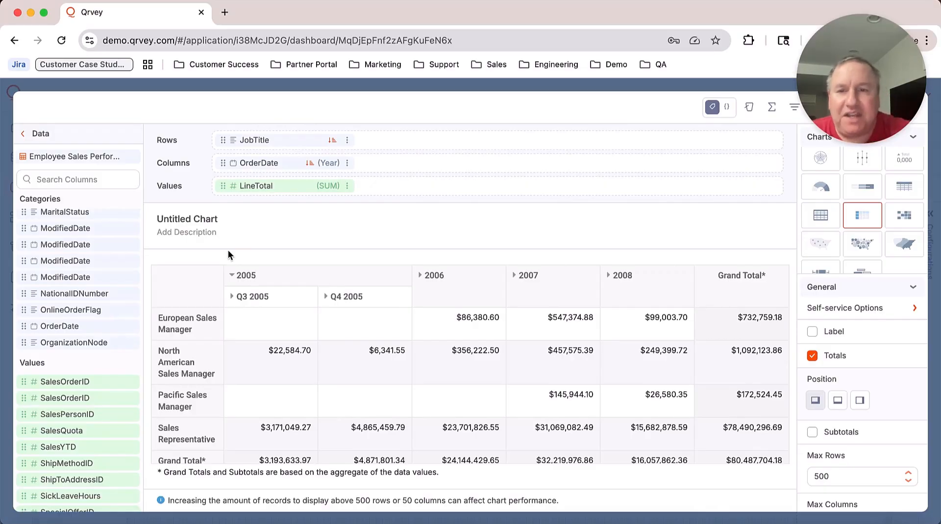
pyautogui.click(230, 275)
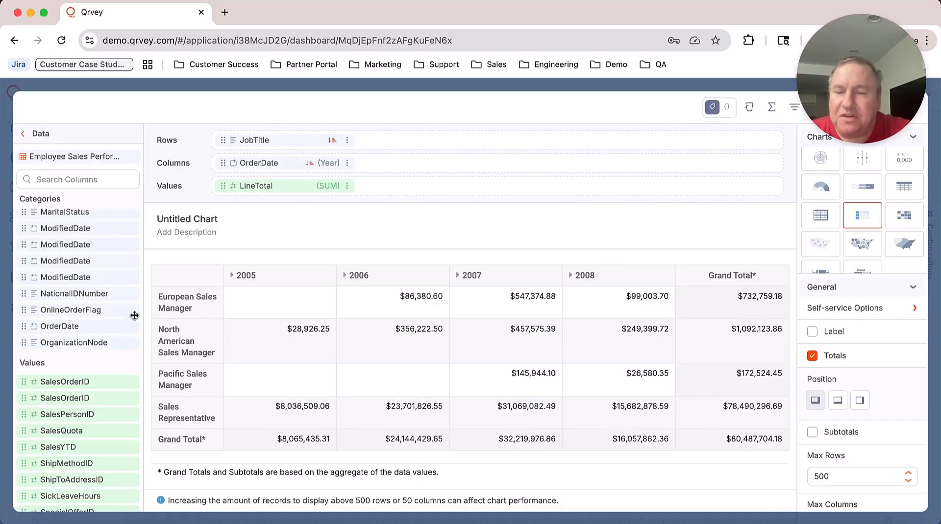
# Add Gender as a second row field after JobTitle in the crosstab.
pyautogui.scroll(-5, 101, 323)
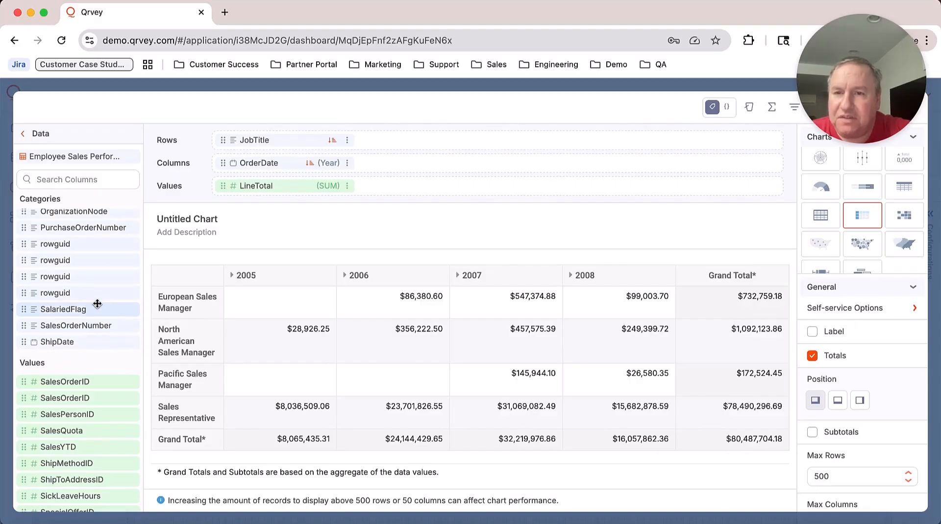
pyautogui.scroll(2, 97, 304)
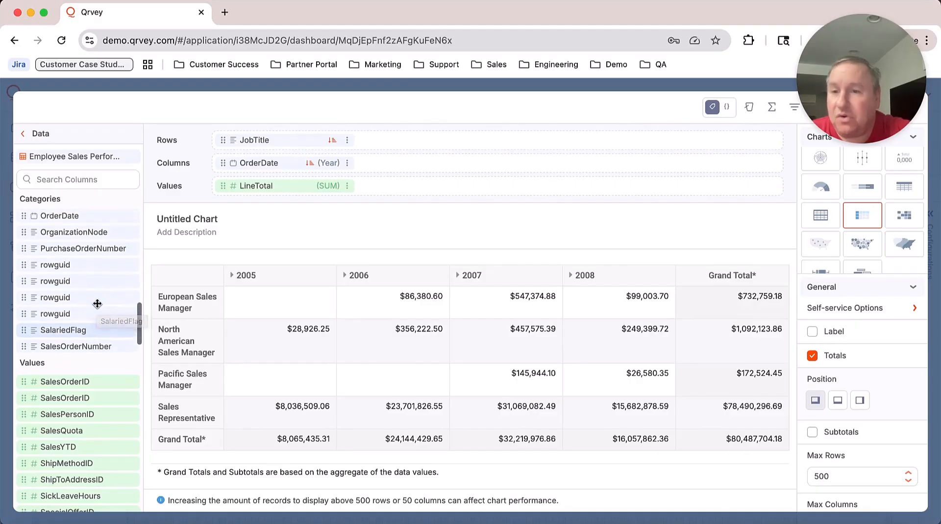
pyautogui.scroll(5, 97, 304)
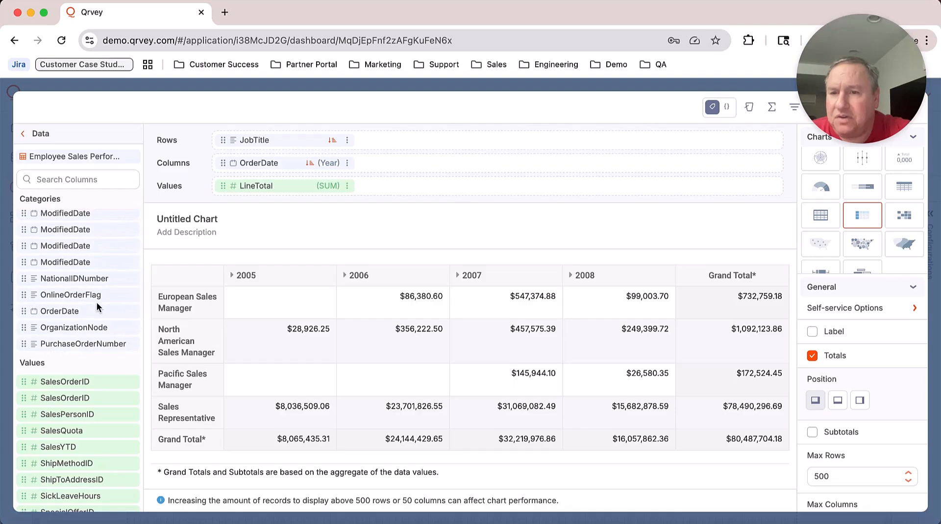
pyautogui.scroll(6, 97, 304)
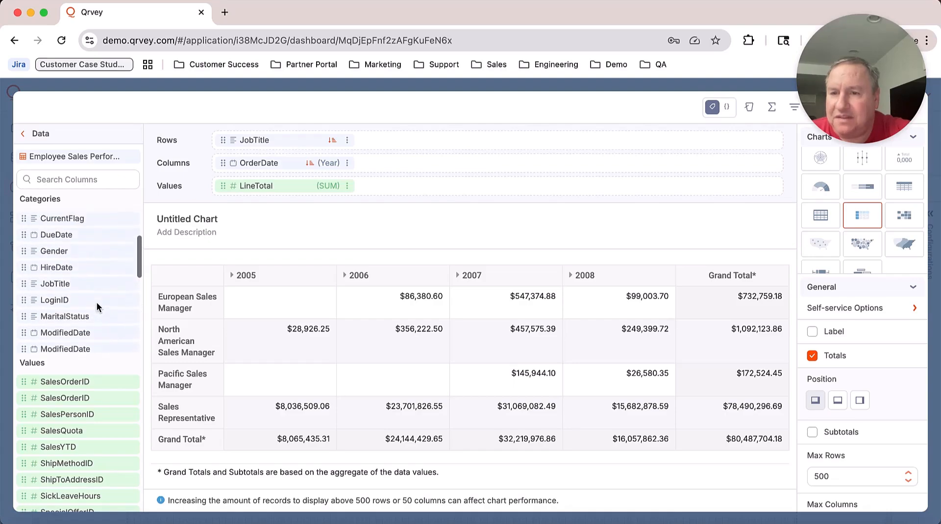
pyautogui.scroll(1, 96, 303)
pyautogui.moveTo(81, 267); pyautogui.dragTo(422, 140)
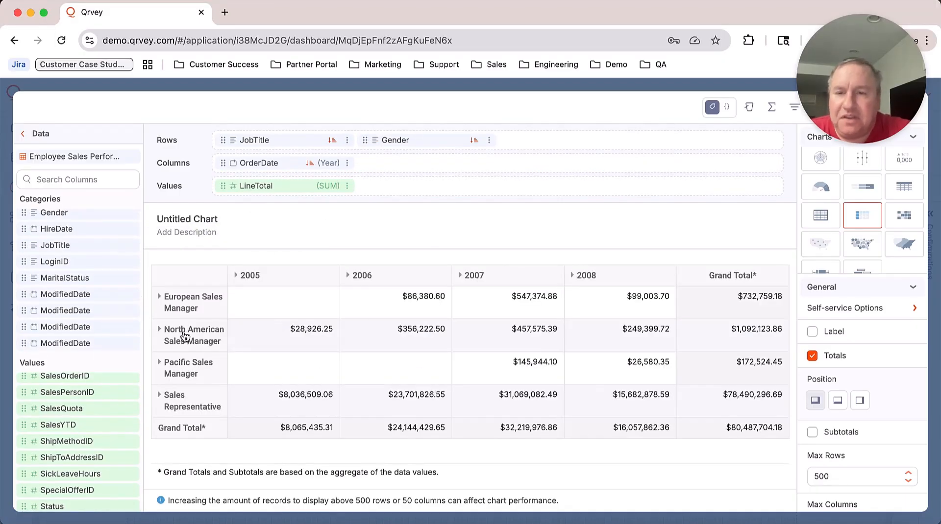
# Expand the Sales Representative row to review its totals by gender, and look through the crosstab's general settings.
pyautogui.click(160, 396)
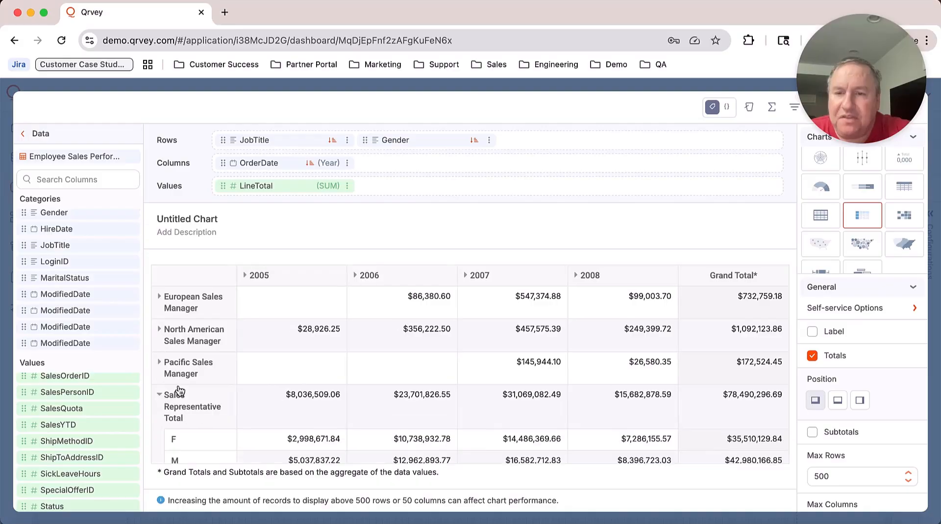
pyautogui.scroll(-1, 176, 395)
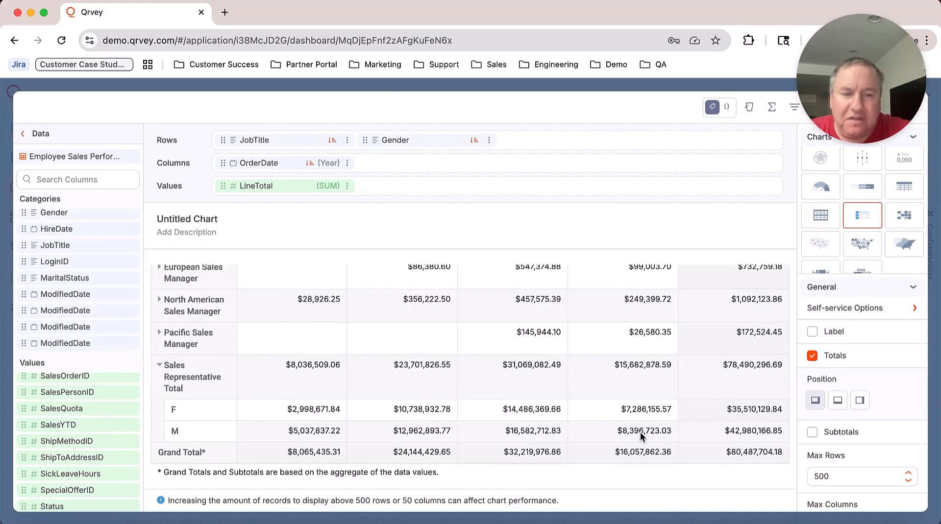
pyautogui.scroll(-2, 872, 385)
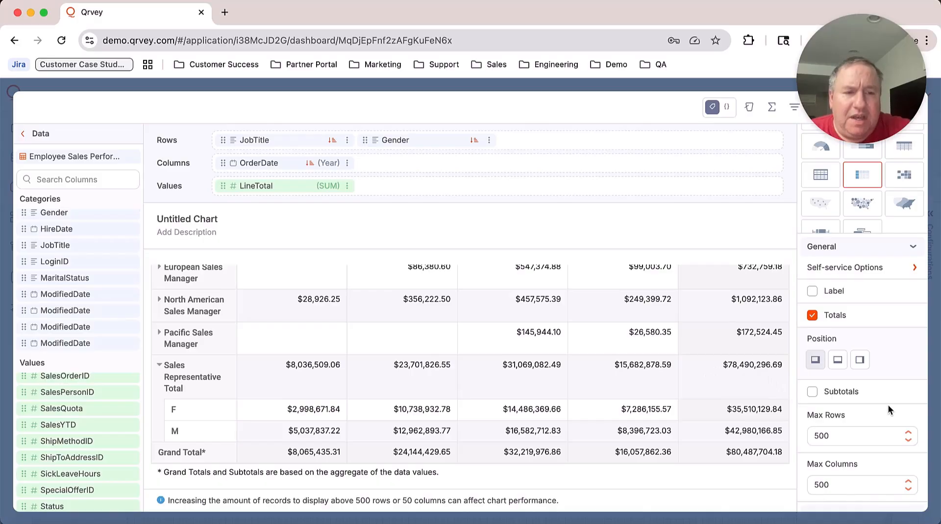
pyautogui.scroll(-4, 887, 405)
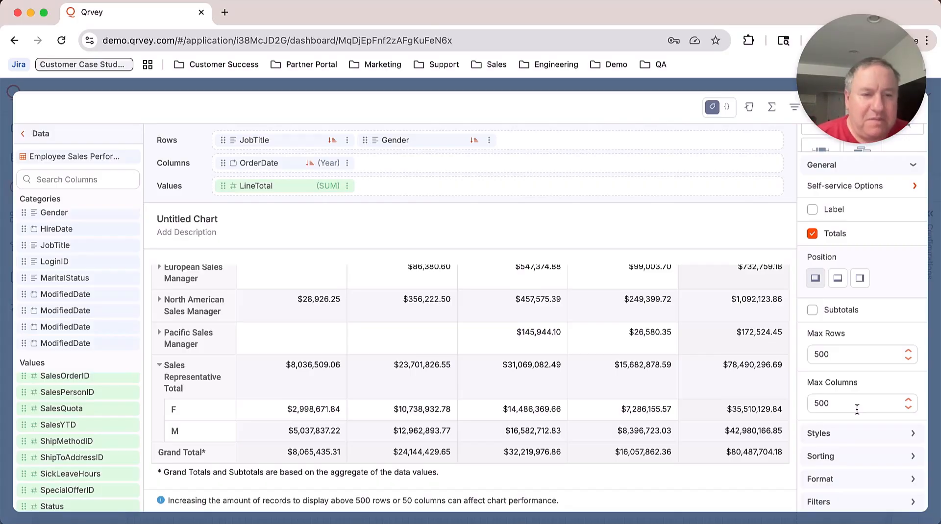
pyautogui.scroll(2, 853, 392)
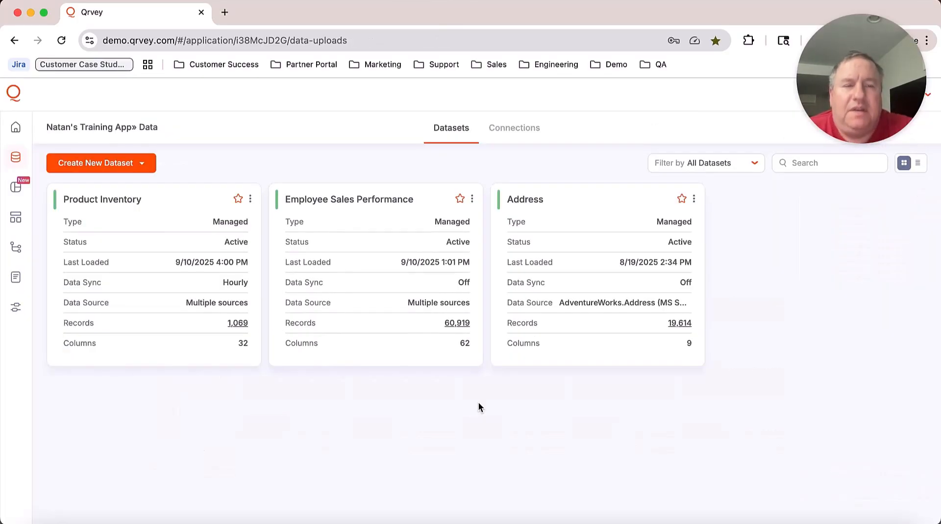